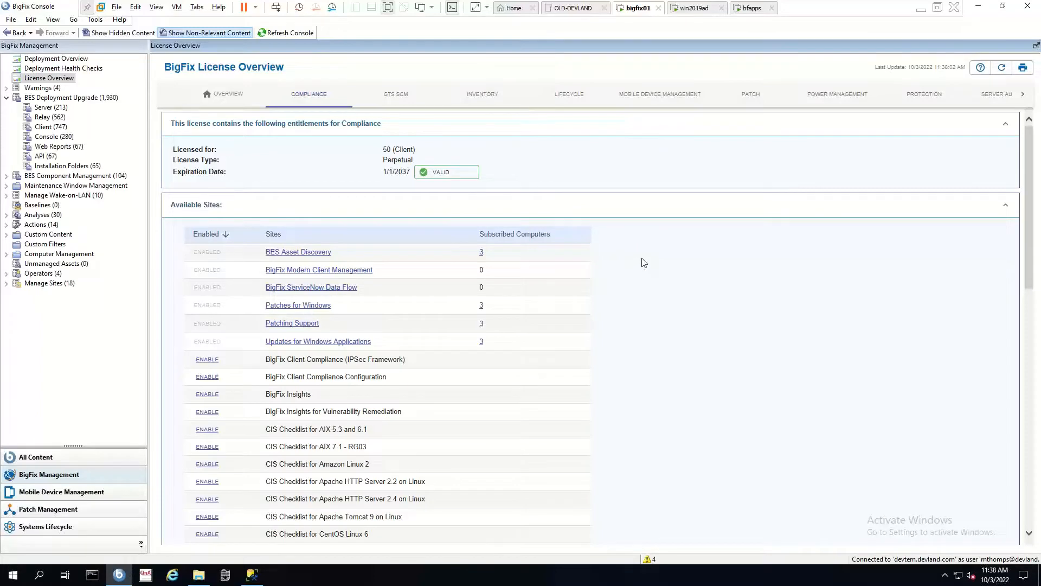
Set Rows per page to All so all 289 Compliance license sites show on one page.
scroll(581, 288, down, 2)
scroll(568, 294, down, 3)
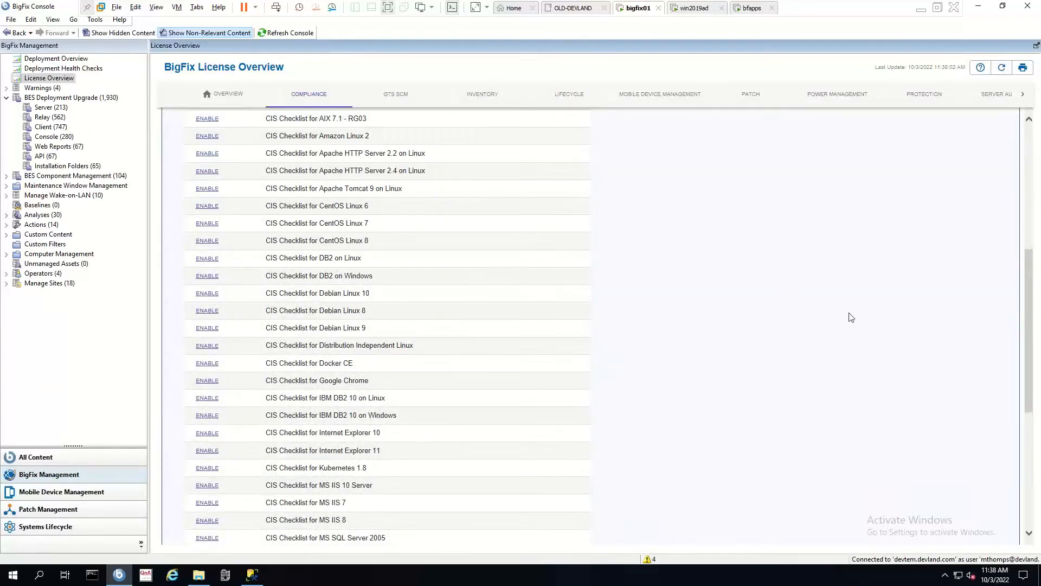
scroll(1031, 437, down, 5)
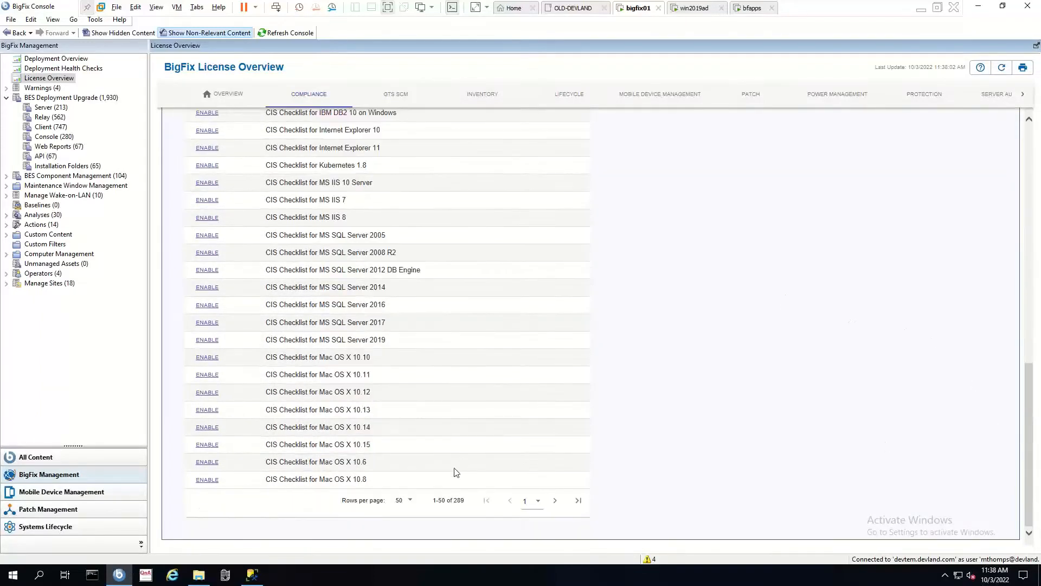
click(410, 503)
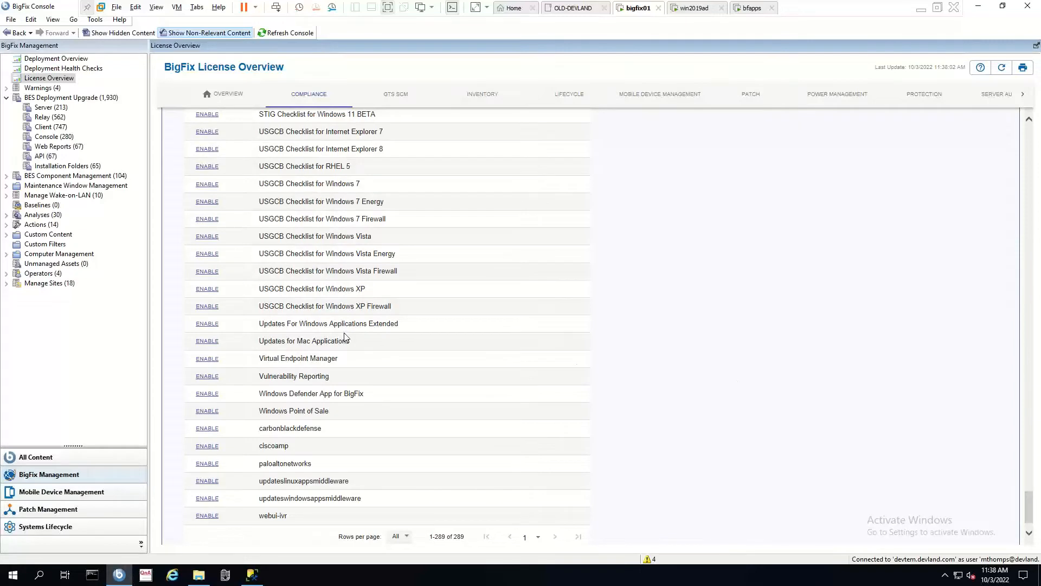
scroll(344, 333, up, 4)
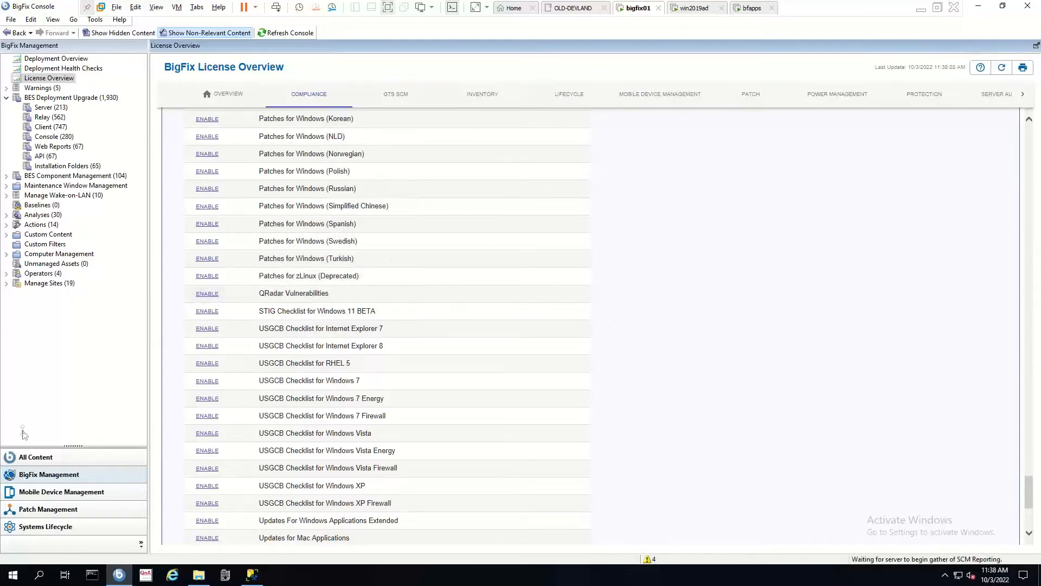
click(26, 458)
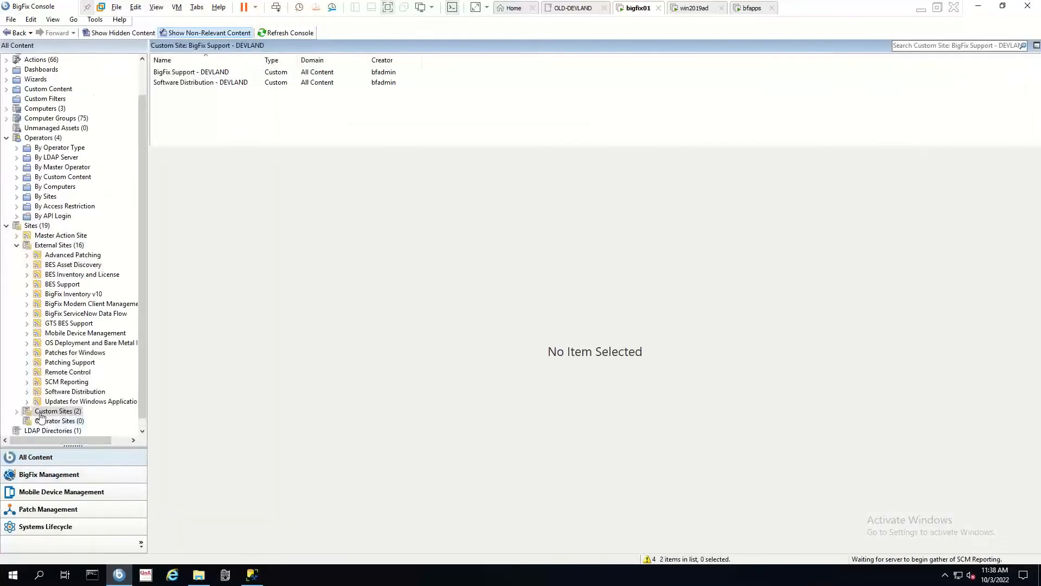
In SCM Reporting's Fixlets and Tasks, search 'instal' and take action on the Compliance Server 2.0 First-time Install fixlet.
click(66, 383)
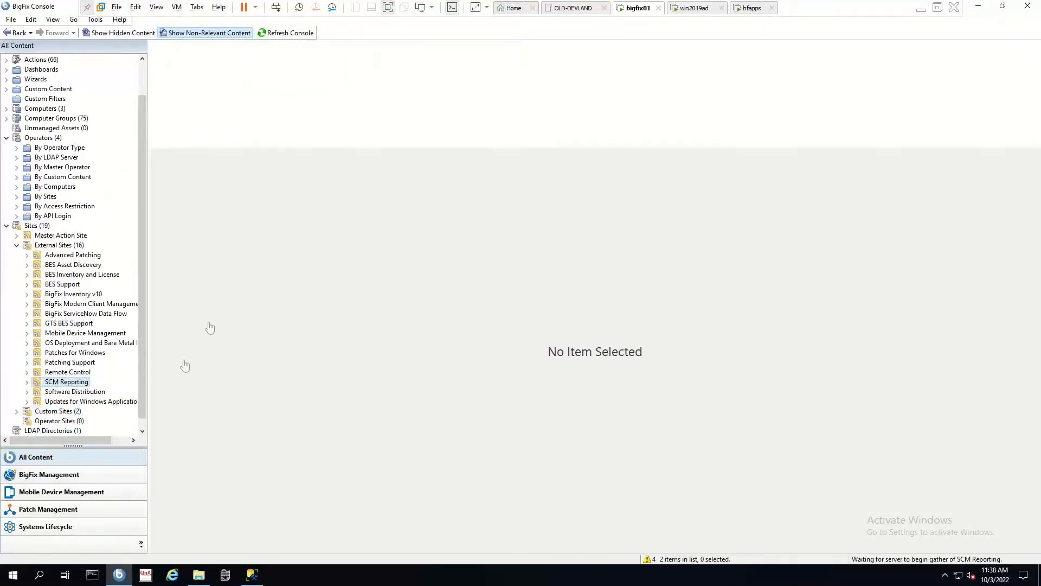
click(164, 77)
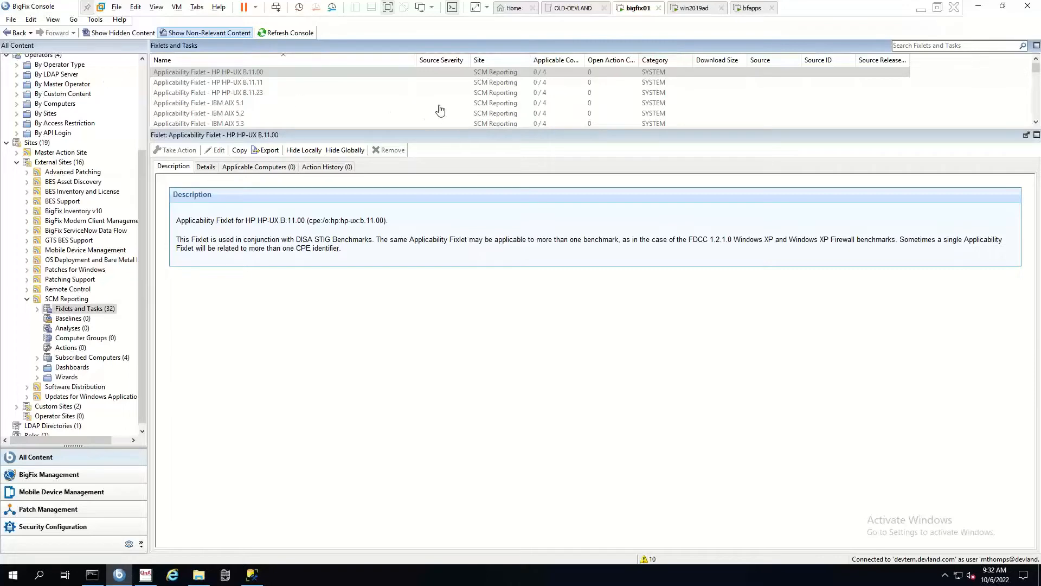
click(915, 45)
text(instal)
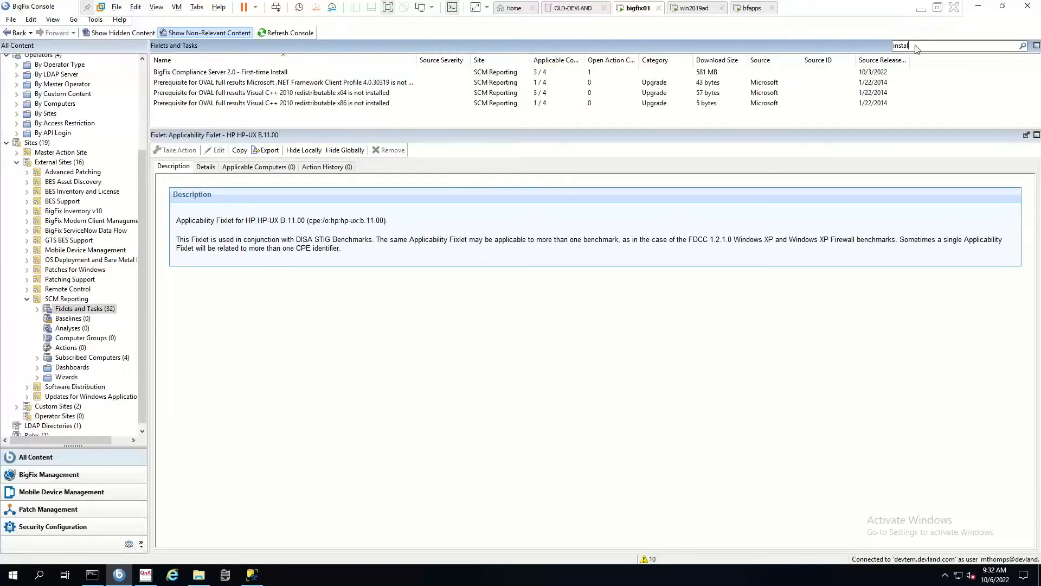
click(295, 73)
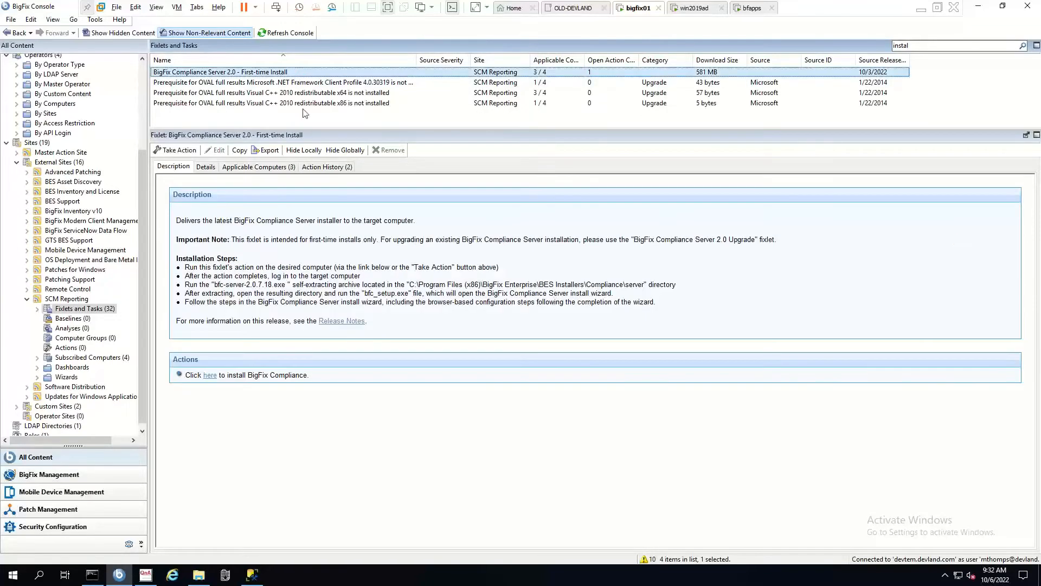
click(172, 151)
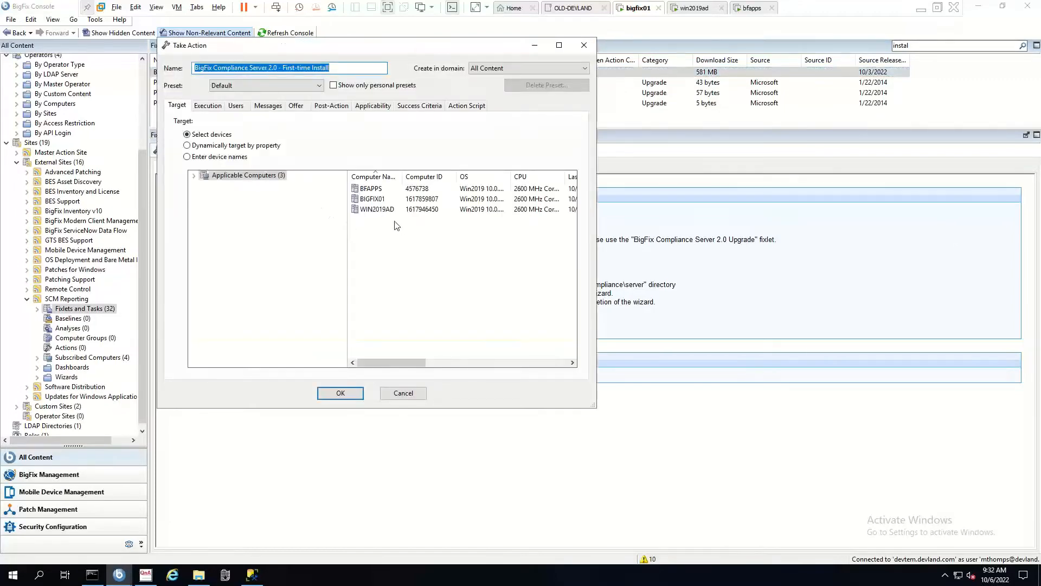
Target BFAPPS and send the Compliance Server 2.0 First-time Install action, then move to the bfapps server.
click(373, 189)
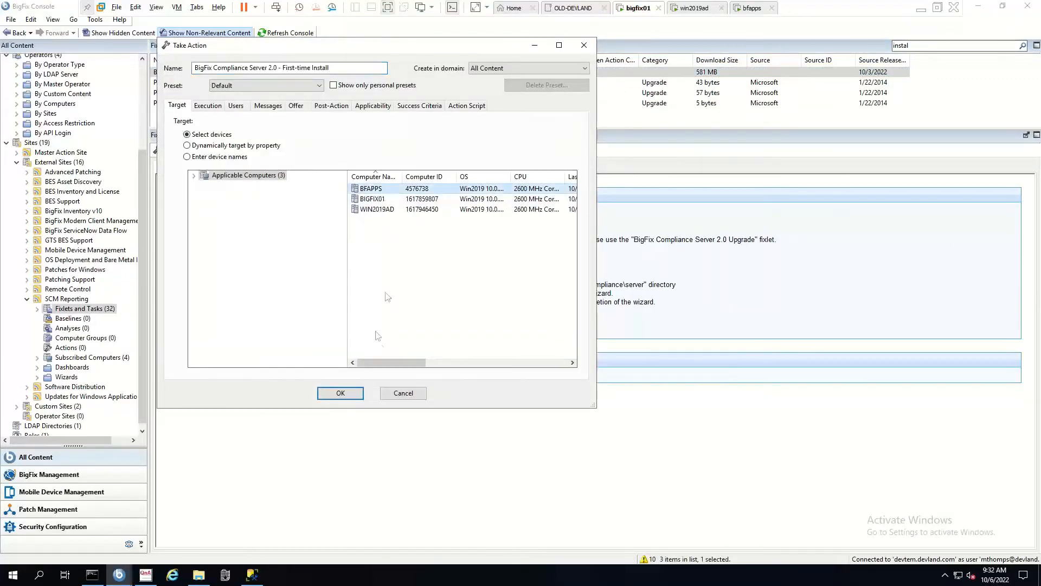
click(348, 400)
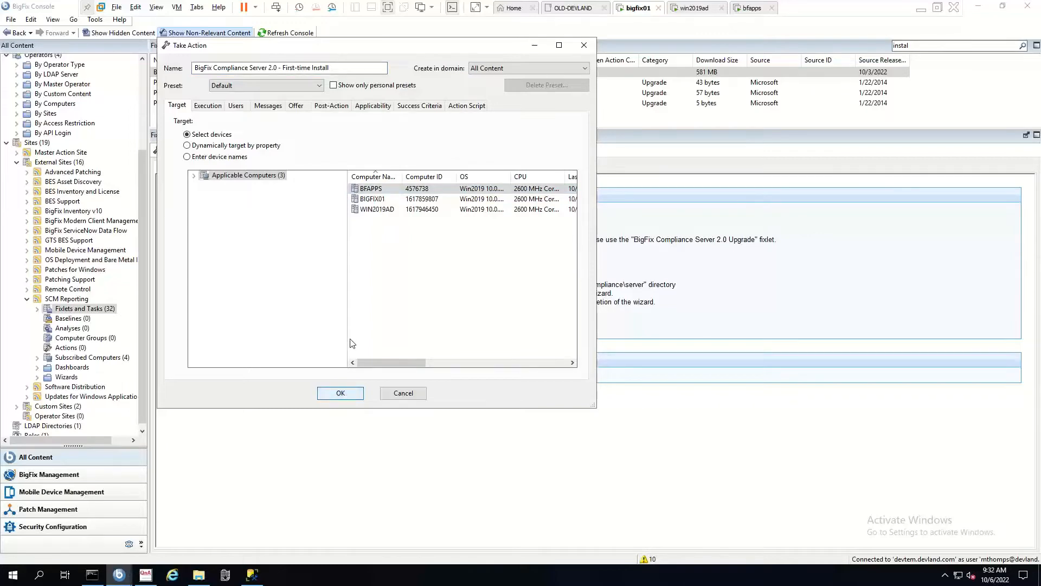
click(354, 395)
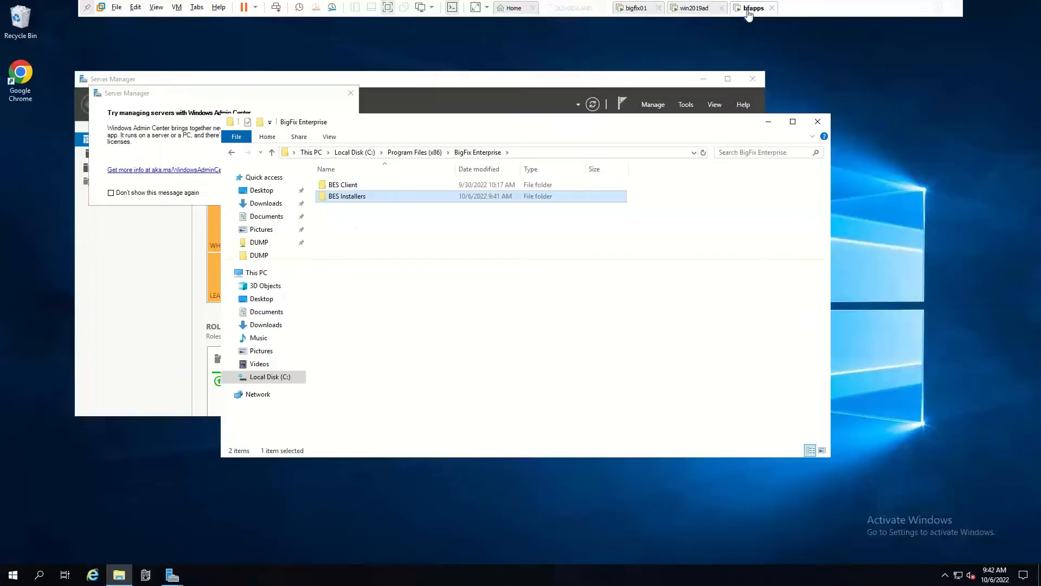
click(752, 8)
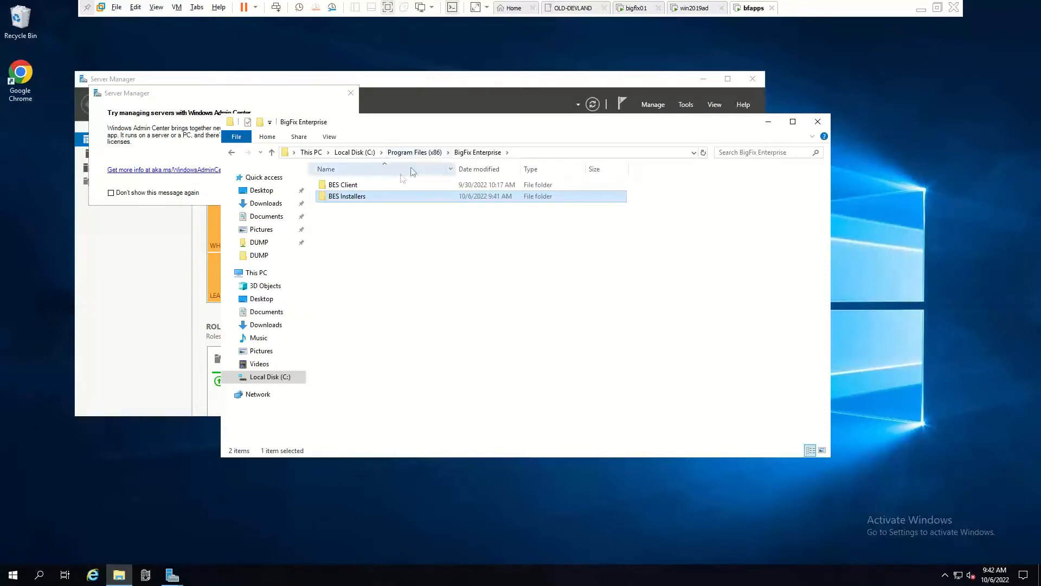
Copy the bfc-server installer from BES Installers > Compliance > server into C:\DUMP.
double_click(355, 198)
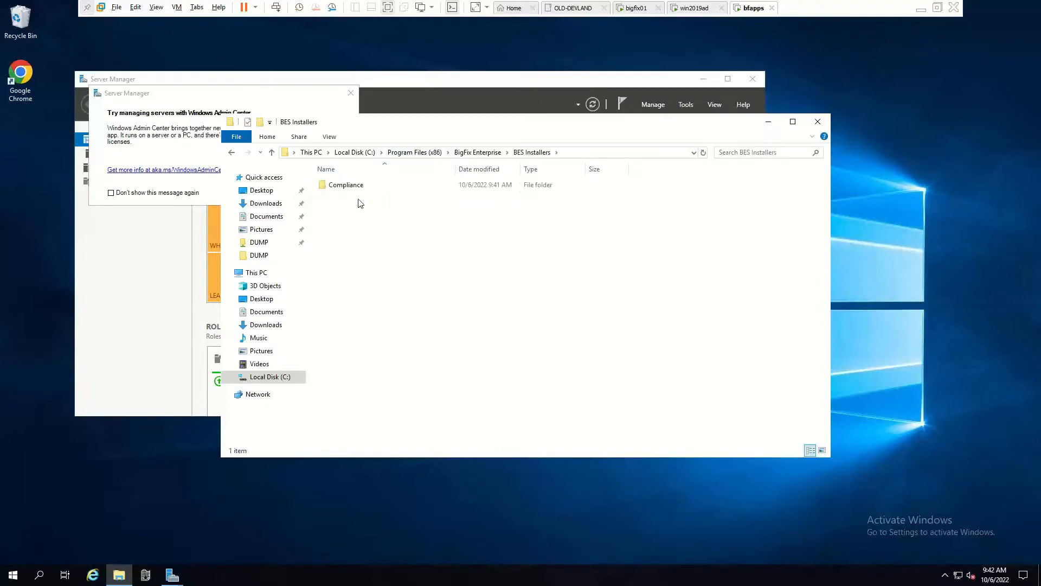
click(358, 188)
double_click(358, 188)
double_click(355, 187)
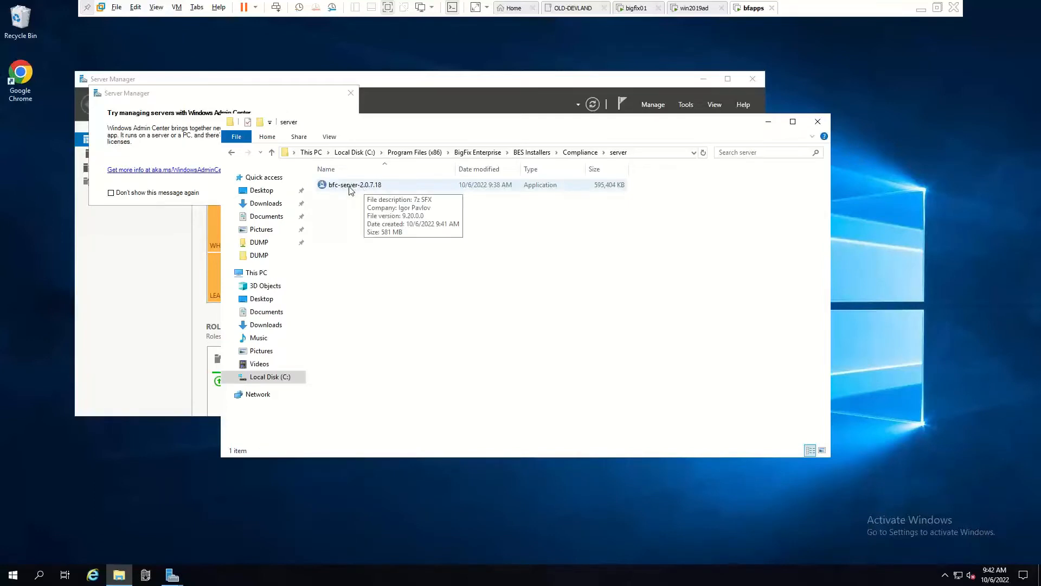
click(350, 188)
right_click(364, 185)
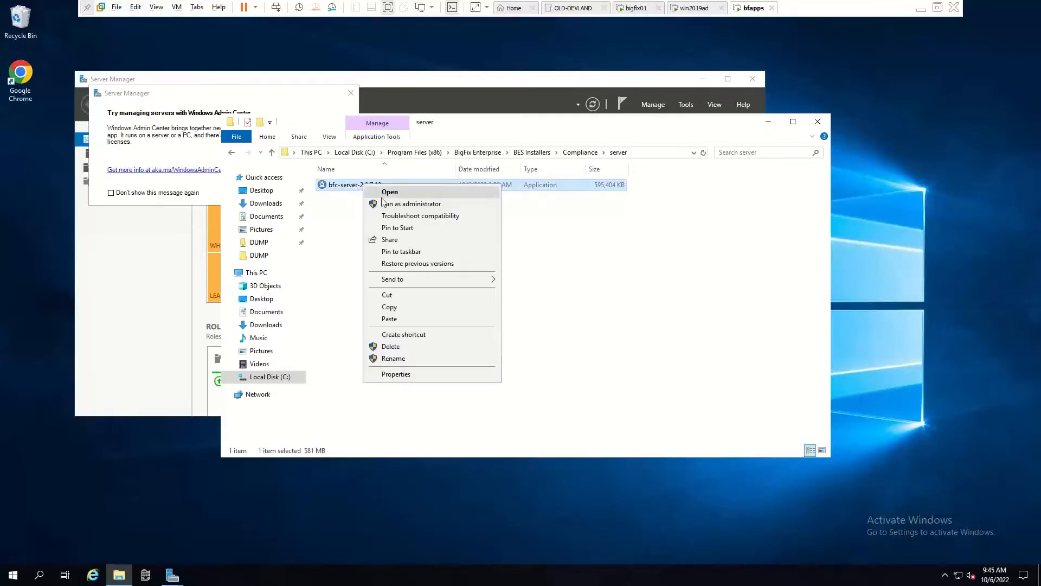
click(408, 308)
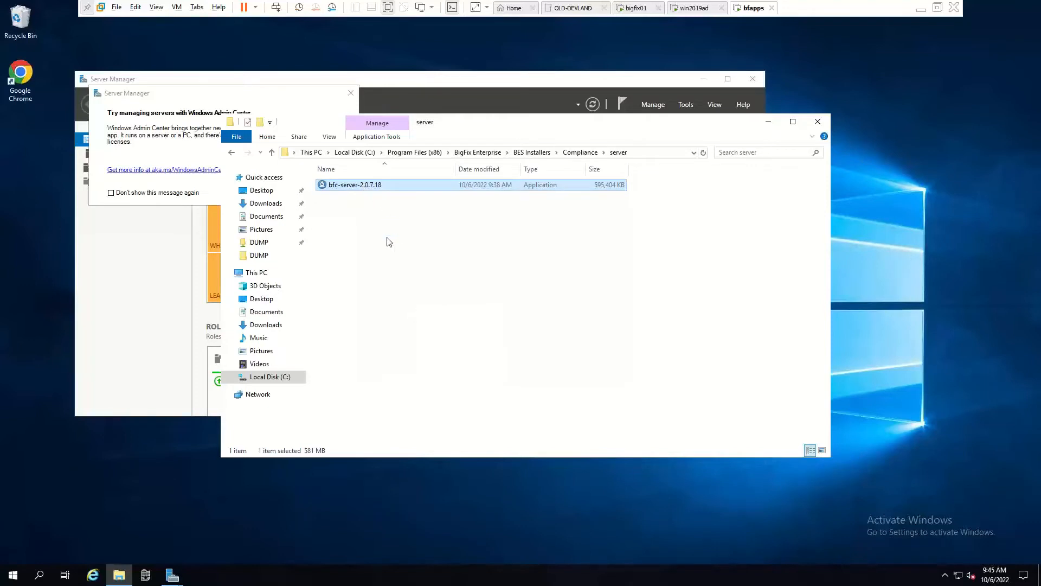
click(354, 153)
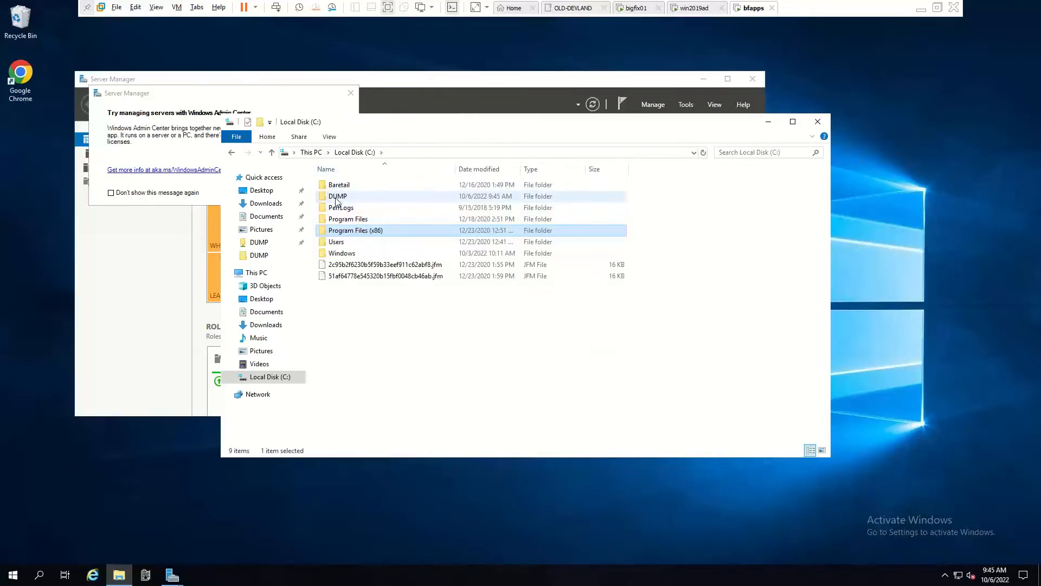
double_click(349, 198)
right_click(358, 256)
click(374, 328)
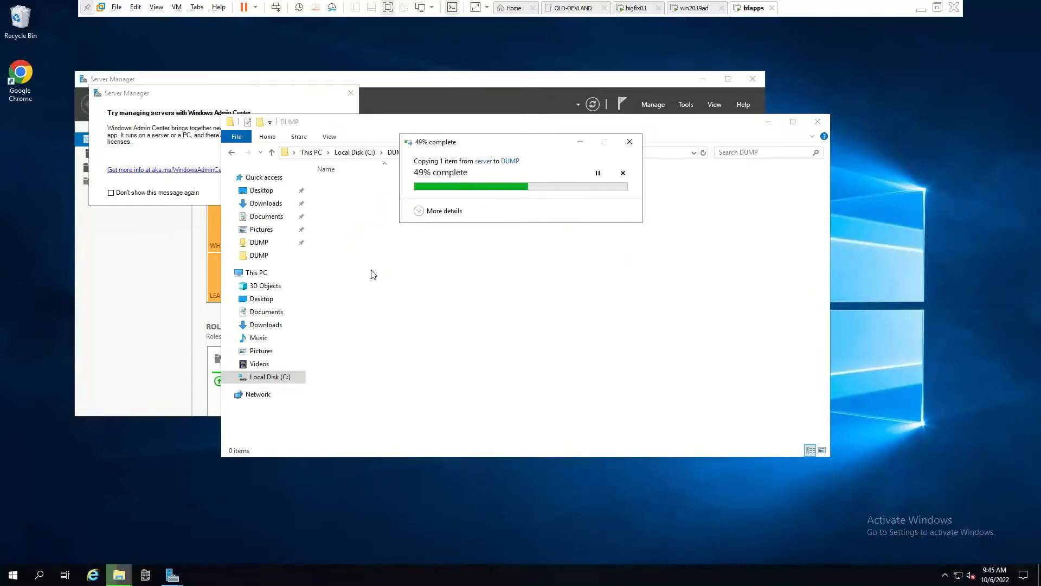
Extract the copied installer and run bfc_setup, approving elevation and confirming the installer language.
double_click(366, 188)
click(525, 311)
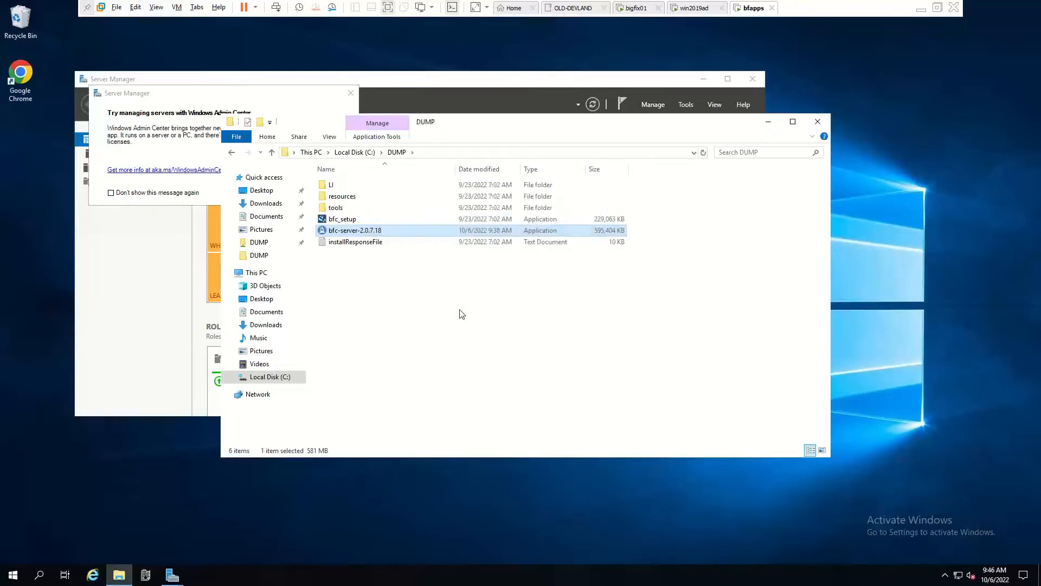
double_click(345, 223)
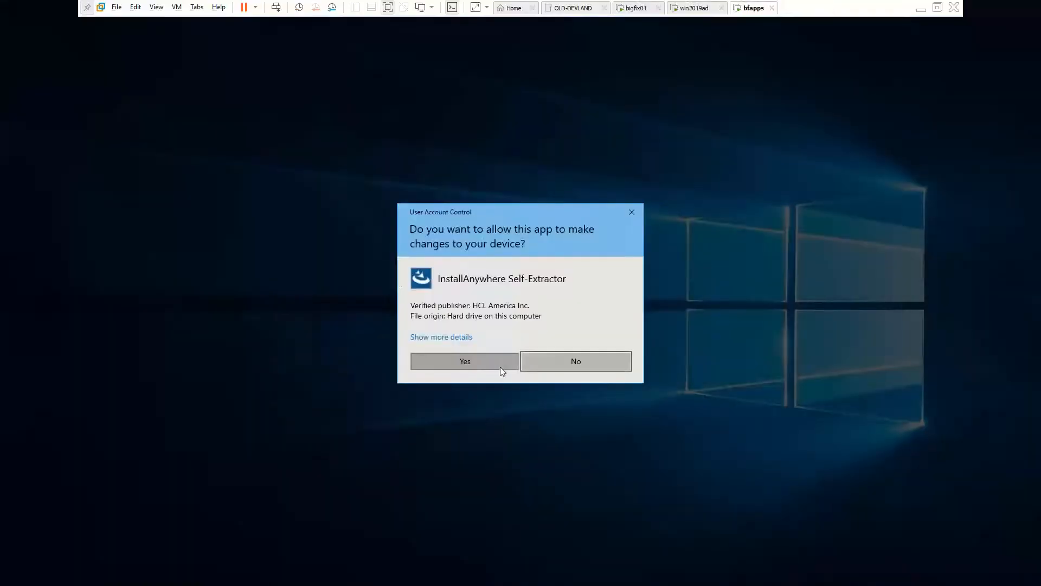
click(500, 364)
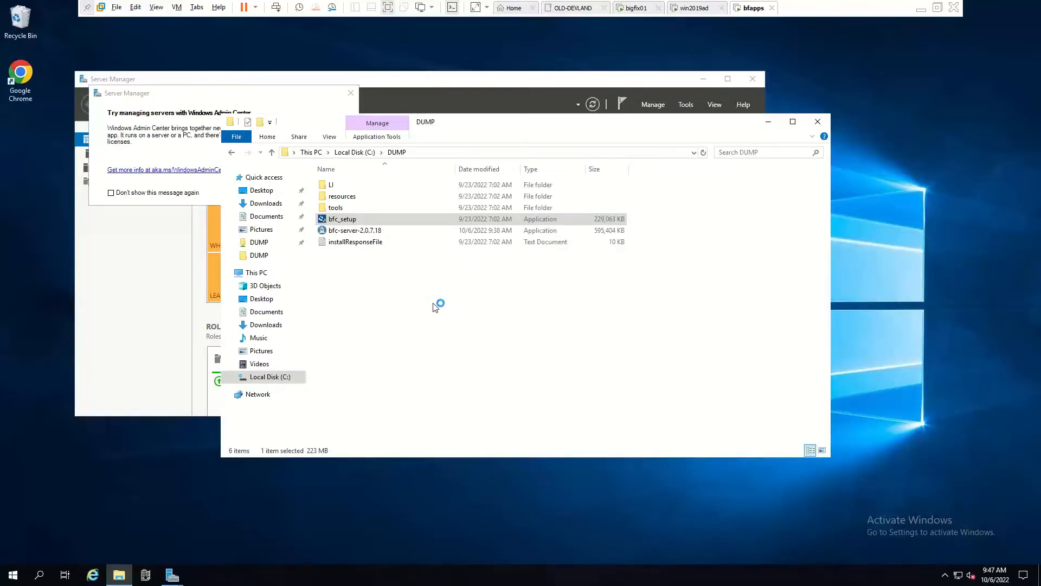
click(562, 435)
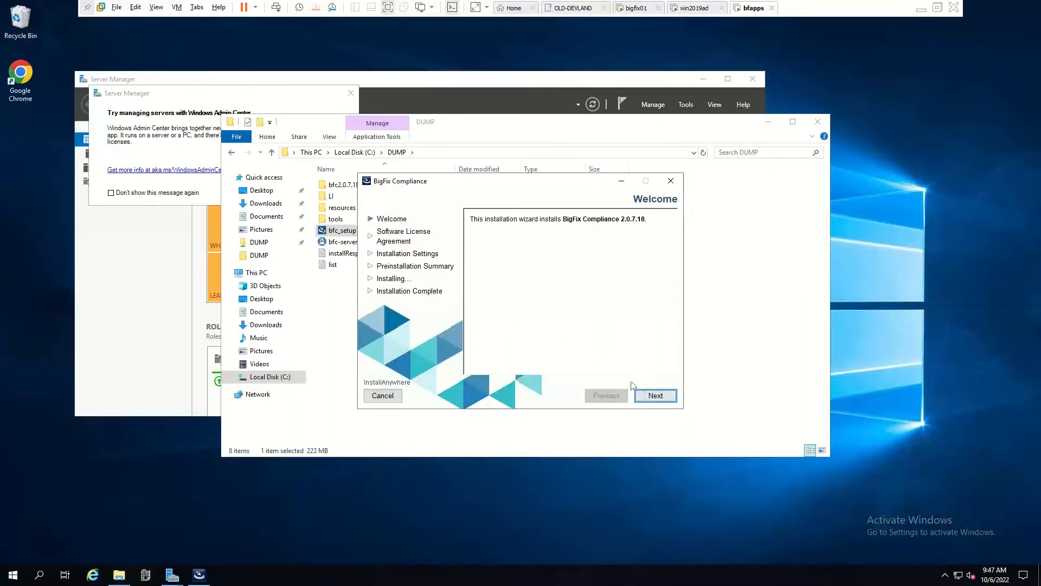
Accept the license terms and keep the default install directory and HTTPS port 9081.
key(Return)
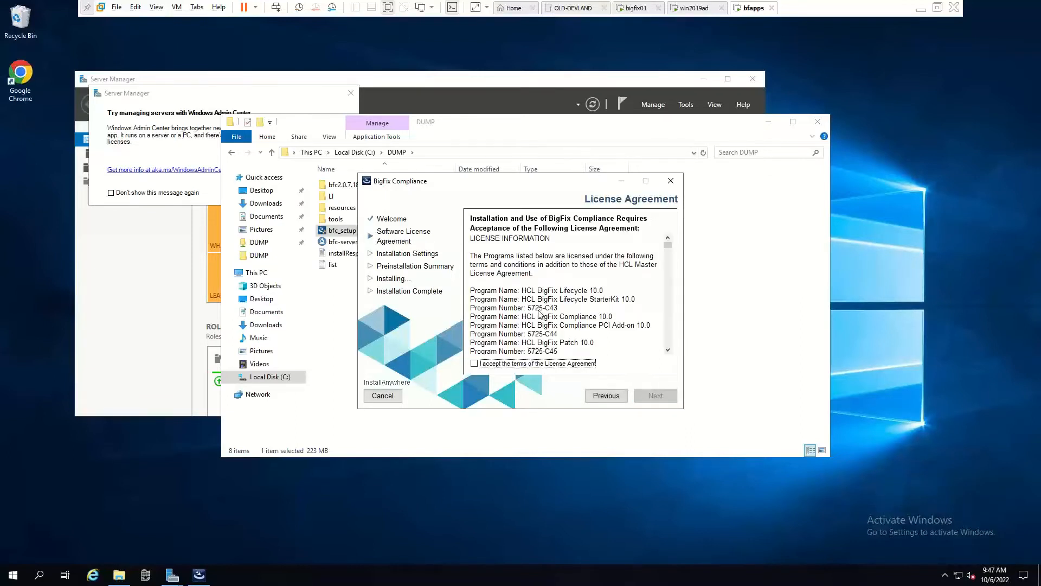
click(555, 363)
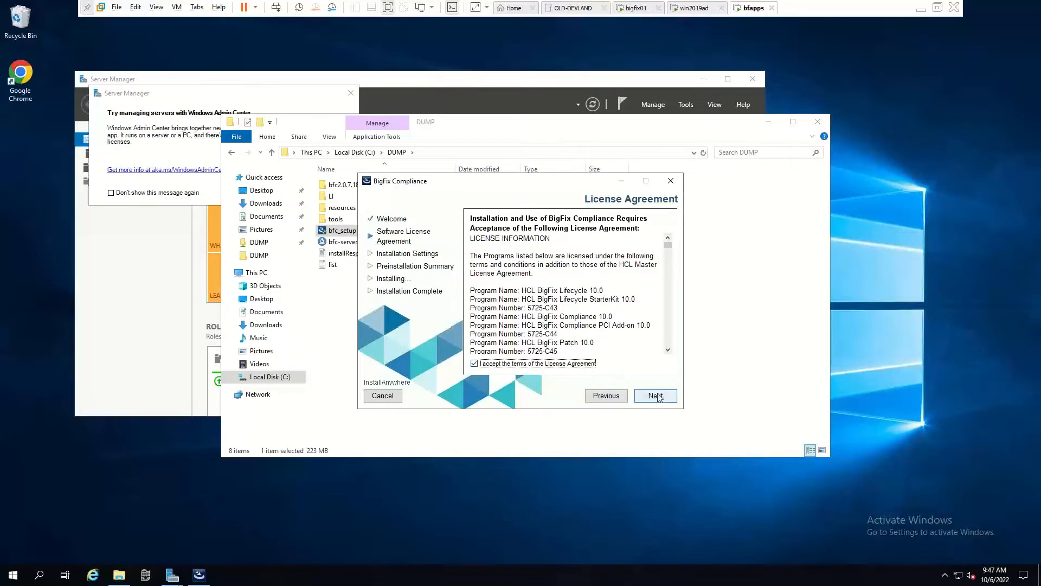
click(658, 398)
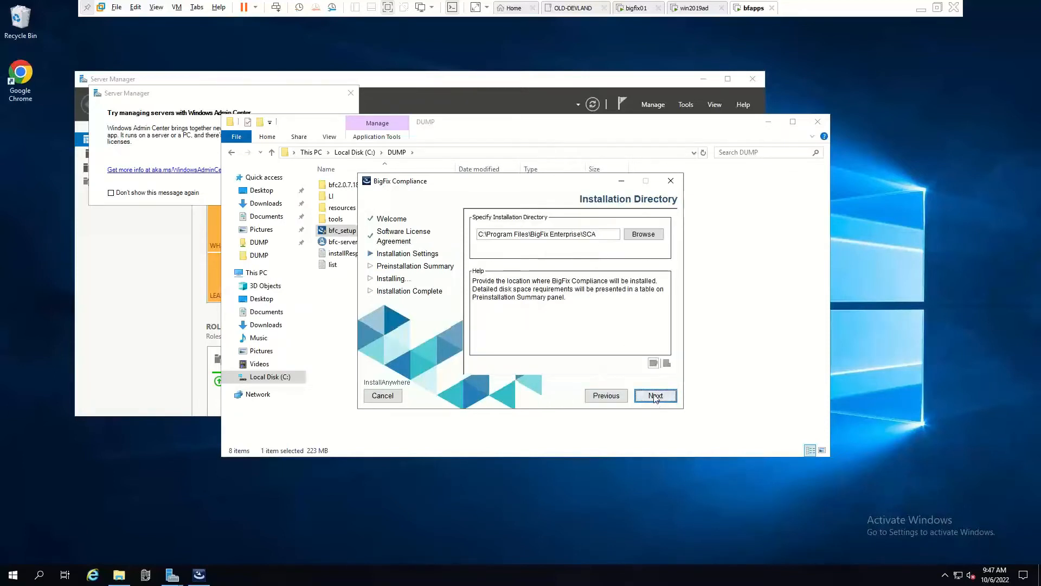
key(Return)
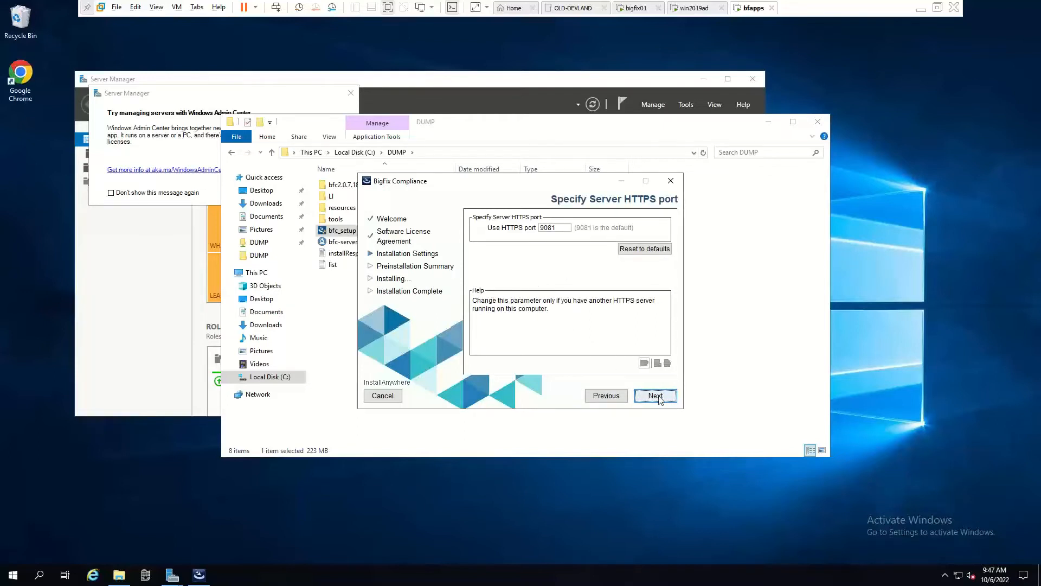
key(Return)
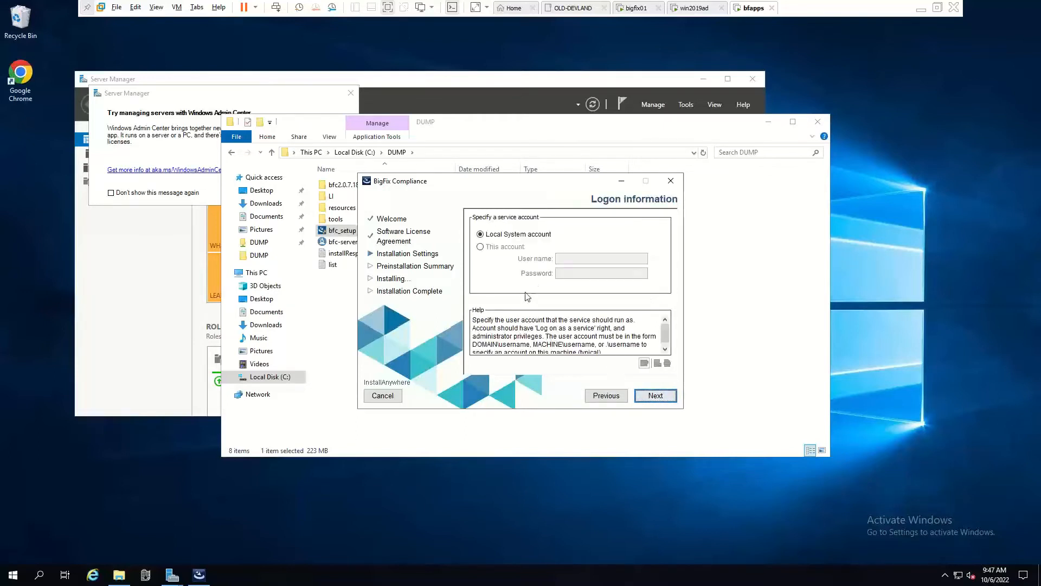
Choose 'This account' on the Logon information page, noting the Log on as a service requirement.
click(480, 248)
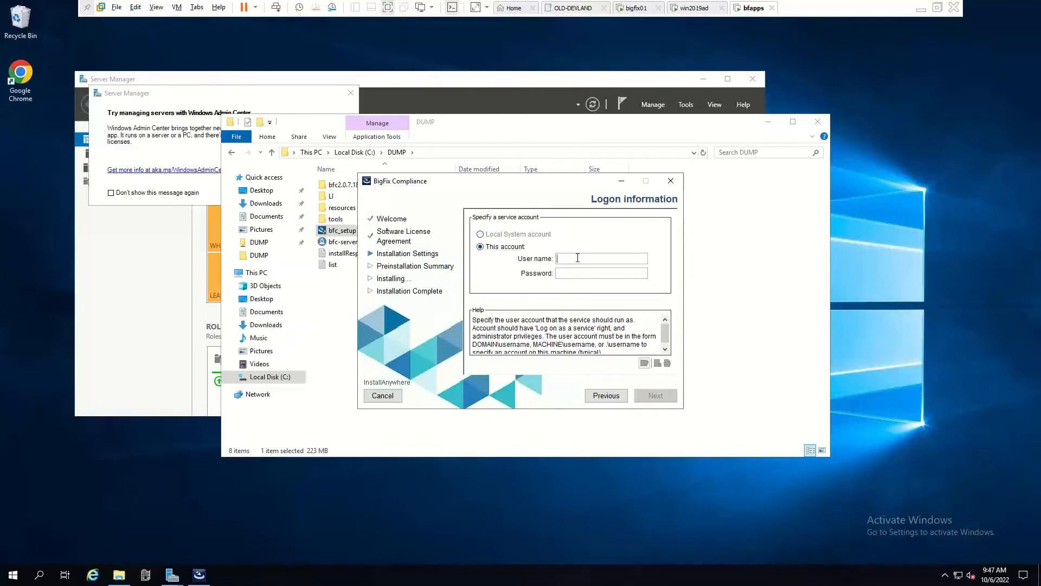
drag(536, 328, 592, 333)
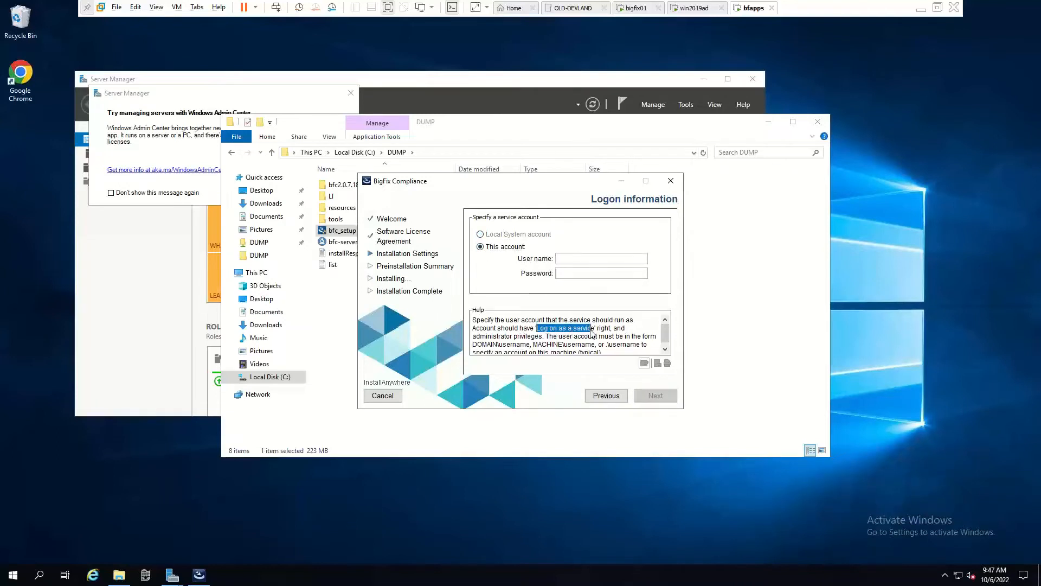
click(520, 353)
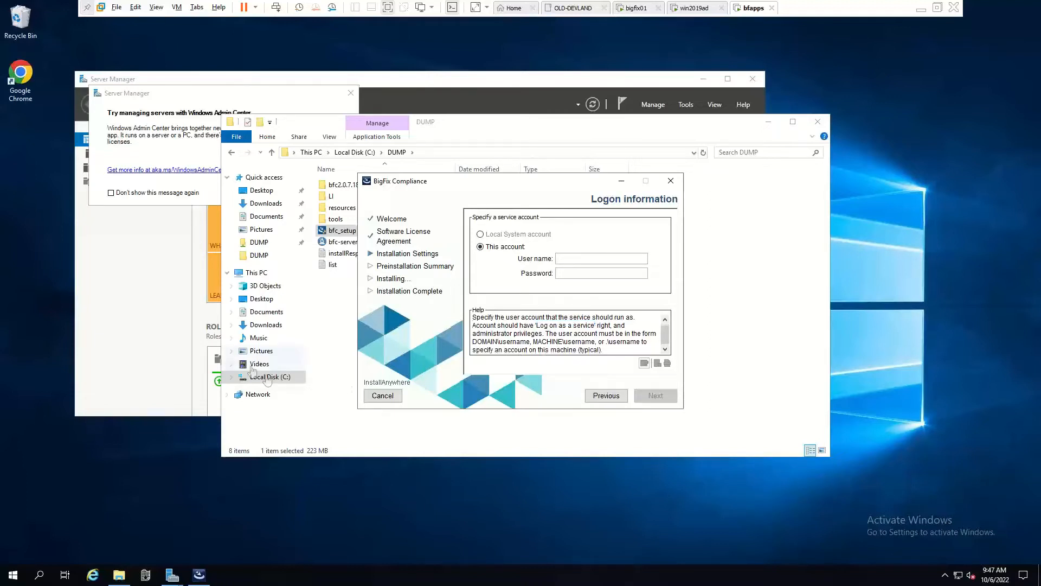
click(22, 574)
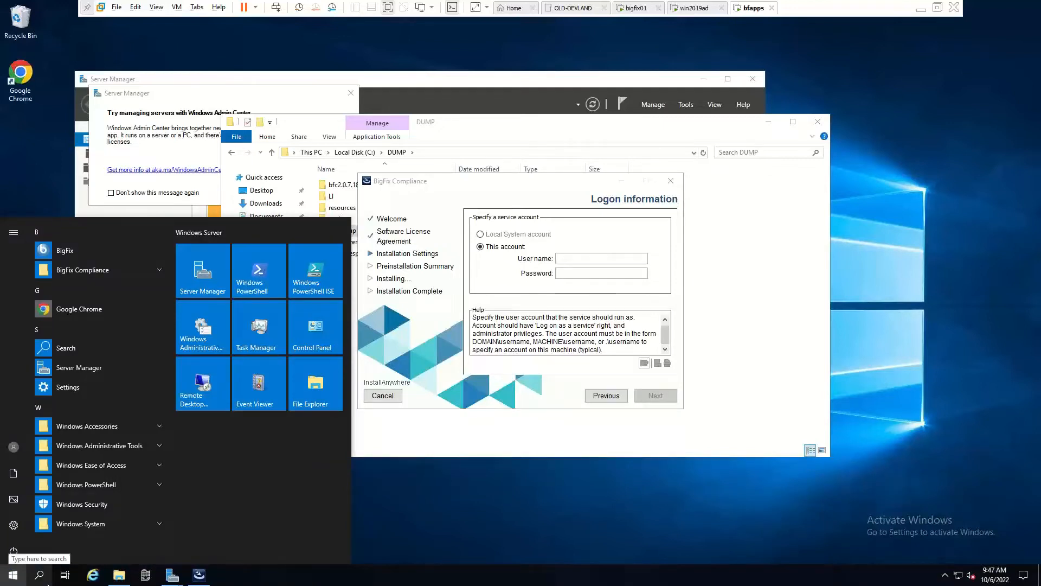
Open the Services console by running services.msc from an administrator Command Prompt.
click(40, 576)
text(cmd)
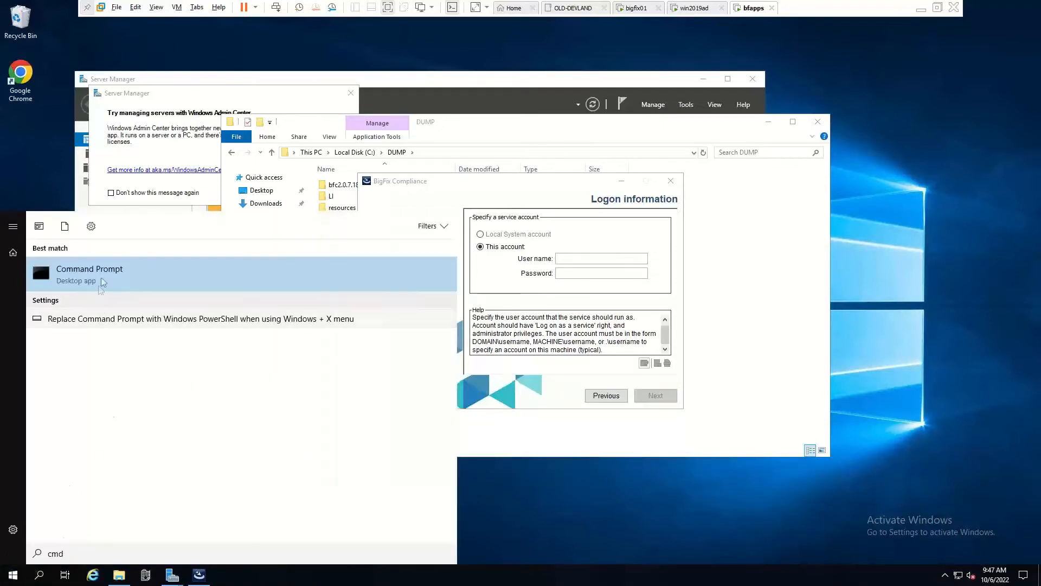
right_click(109, 275)
click(150, 287)
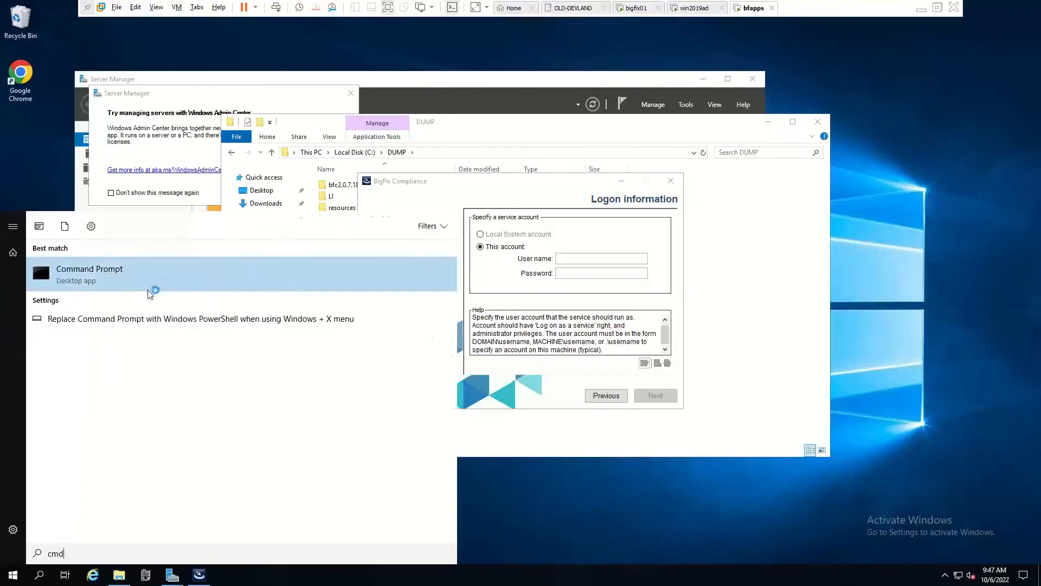
click(493, 359)
text(s)
text(ervices.msc)
key(Return)
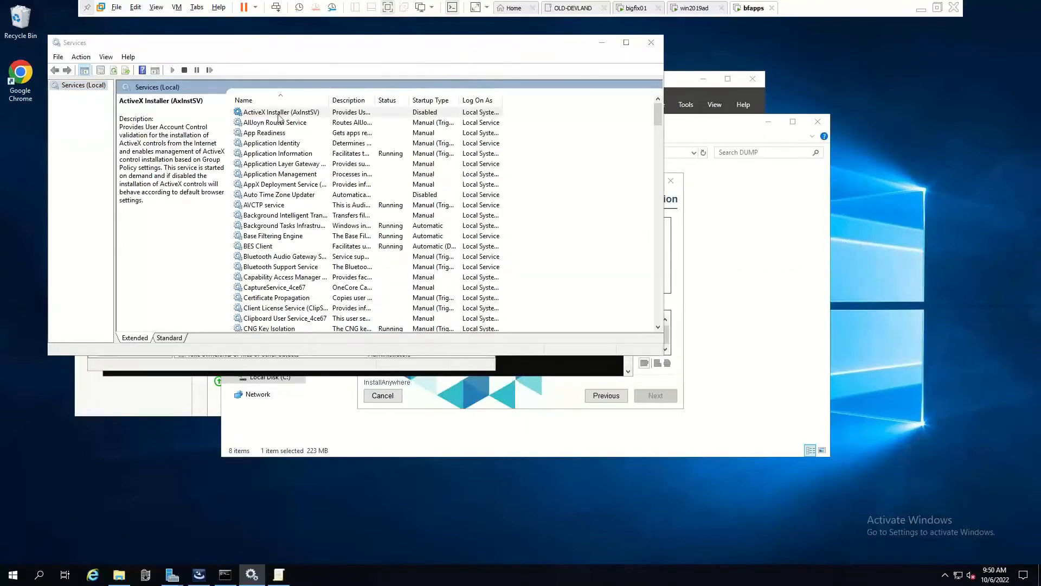
Set the ActiveX Installer service's Log On to 'This account' and start entering the account name.
click(283, 112)
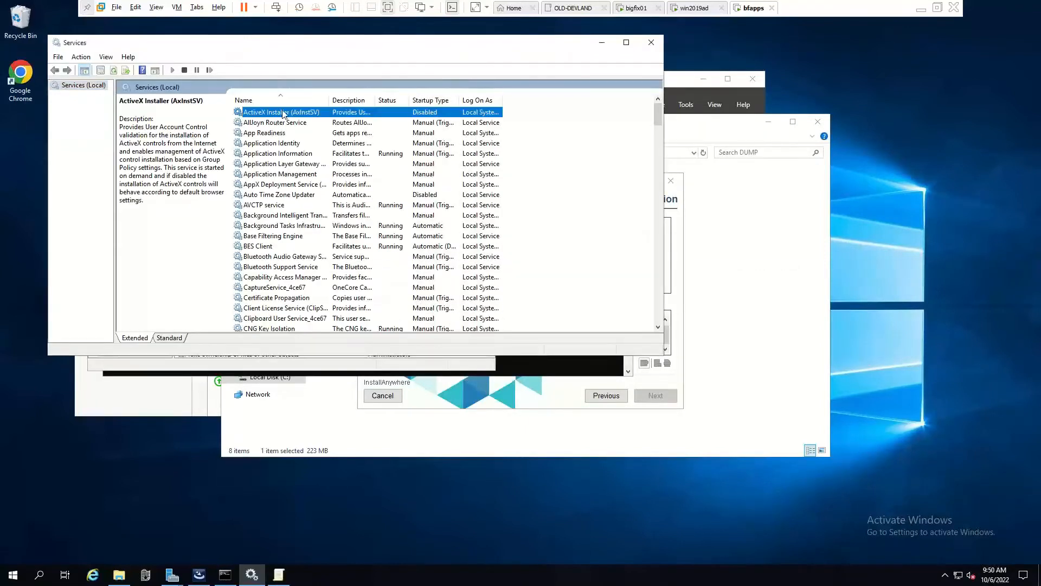
right_click(312, 116)
click(331, 215)
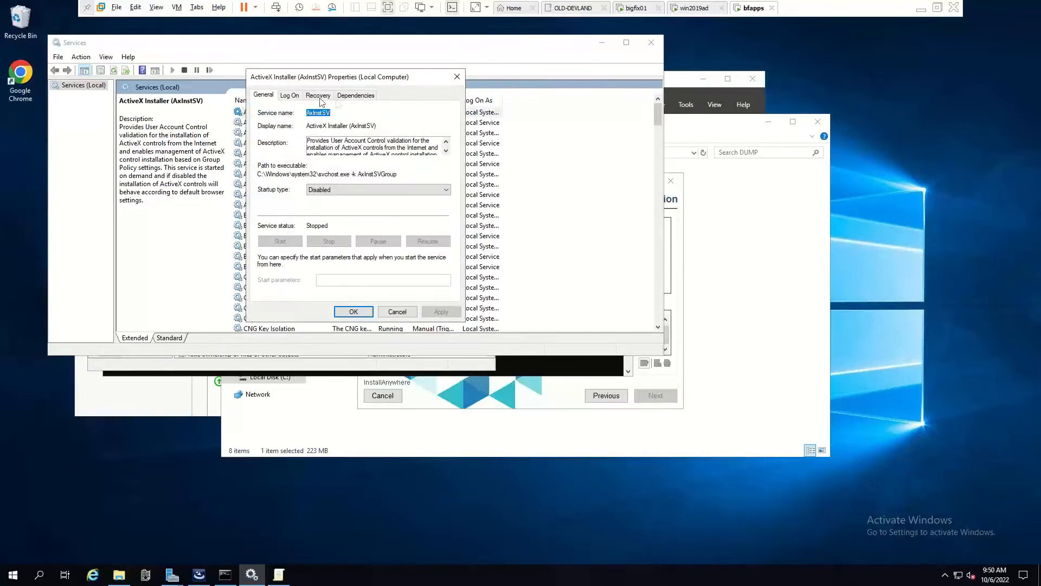
click(297, 98)
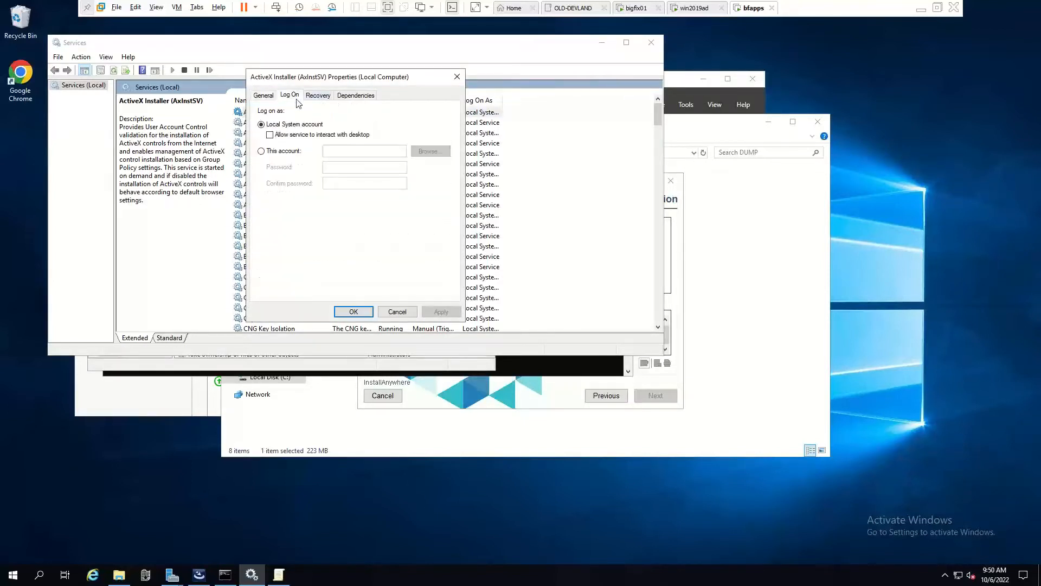
click(285, 151)
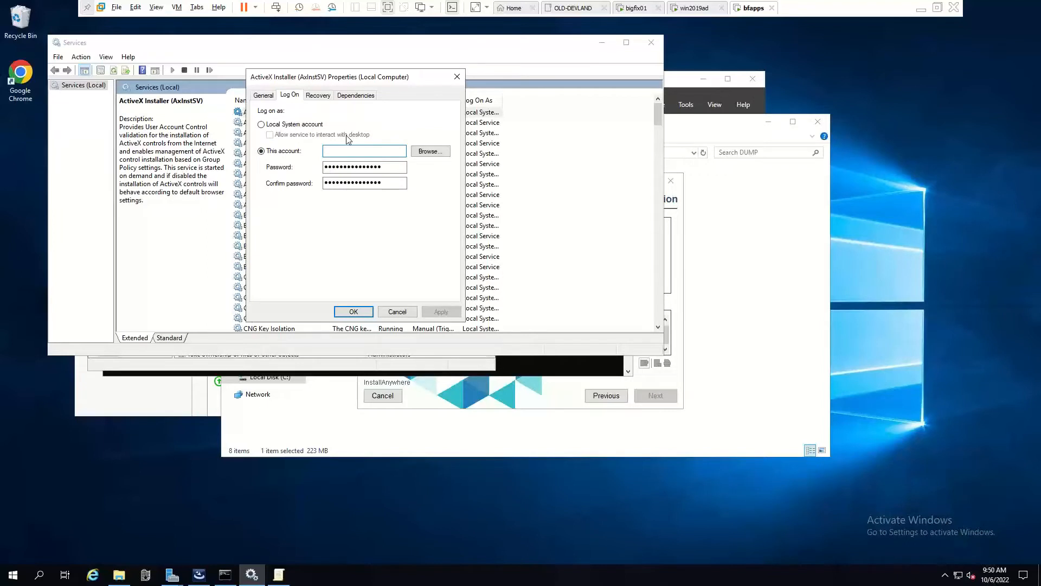
text(devla)
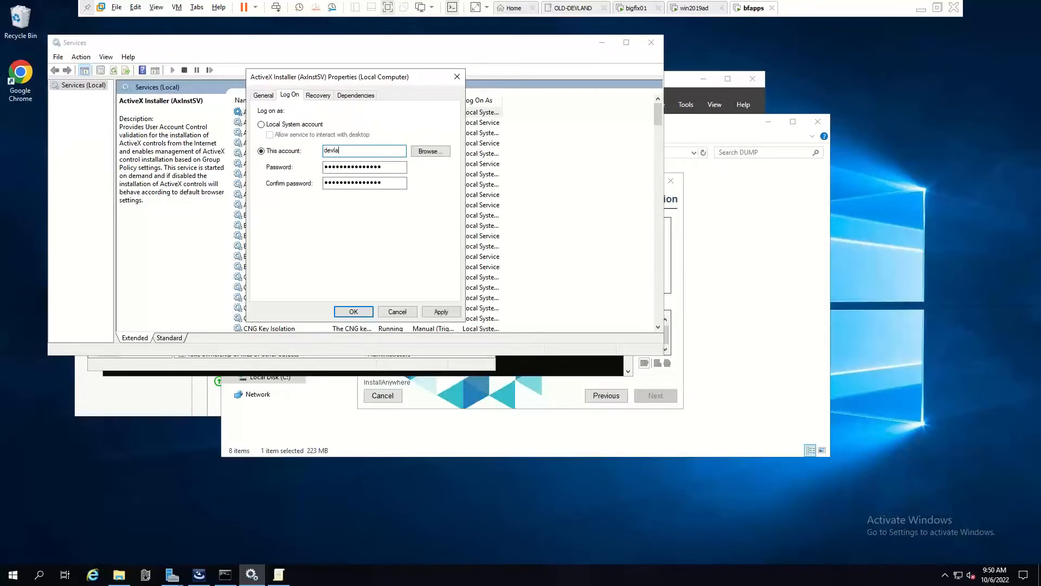
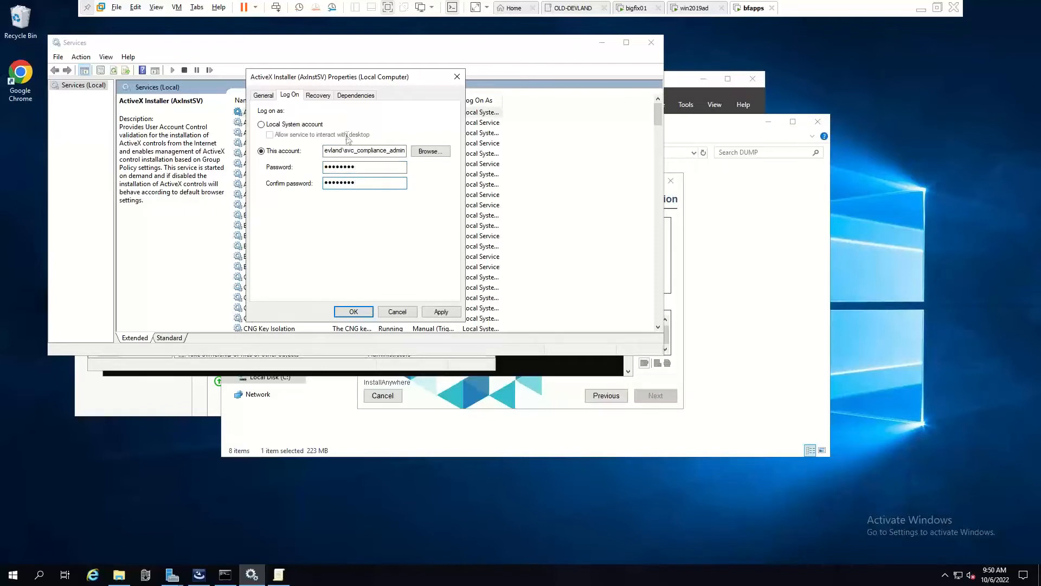
Grant the service account the Log On As A Service right, then revert ActiveX Installer to Local System.
click(441, 311)
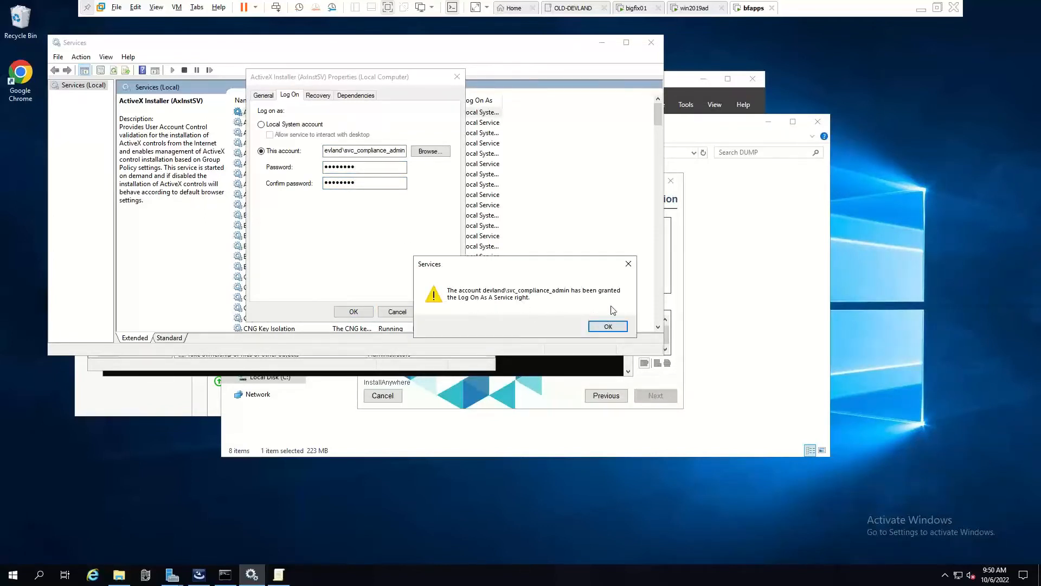
click(608, 327)
click(266, 125)
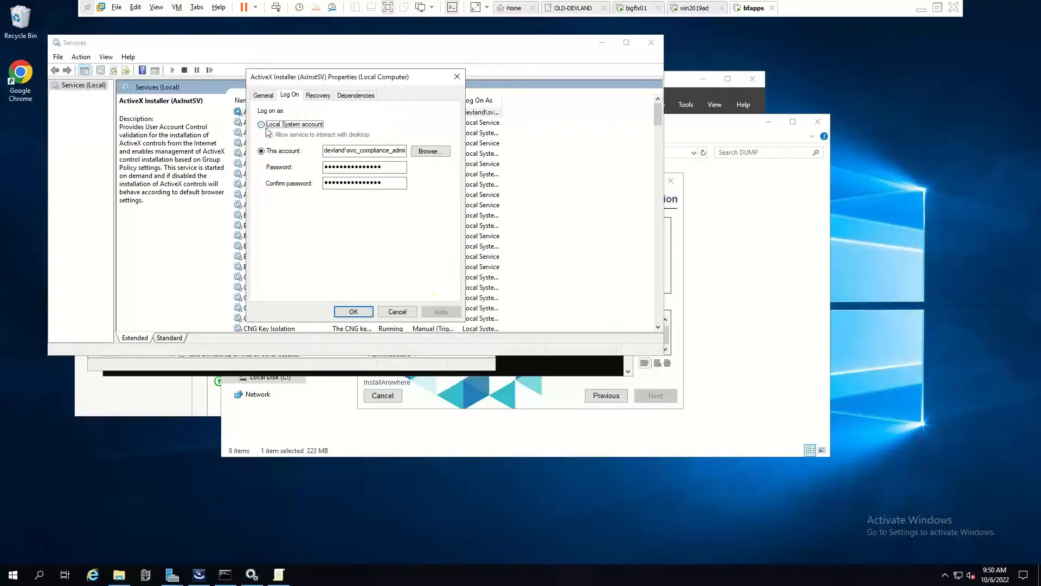
click(441, 312)
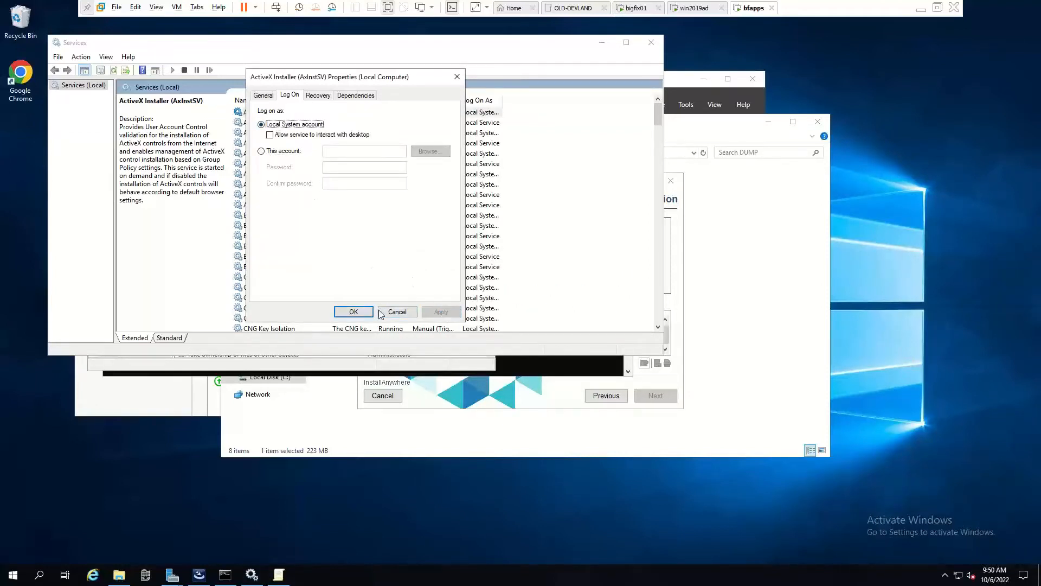
click(353, 311)
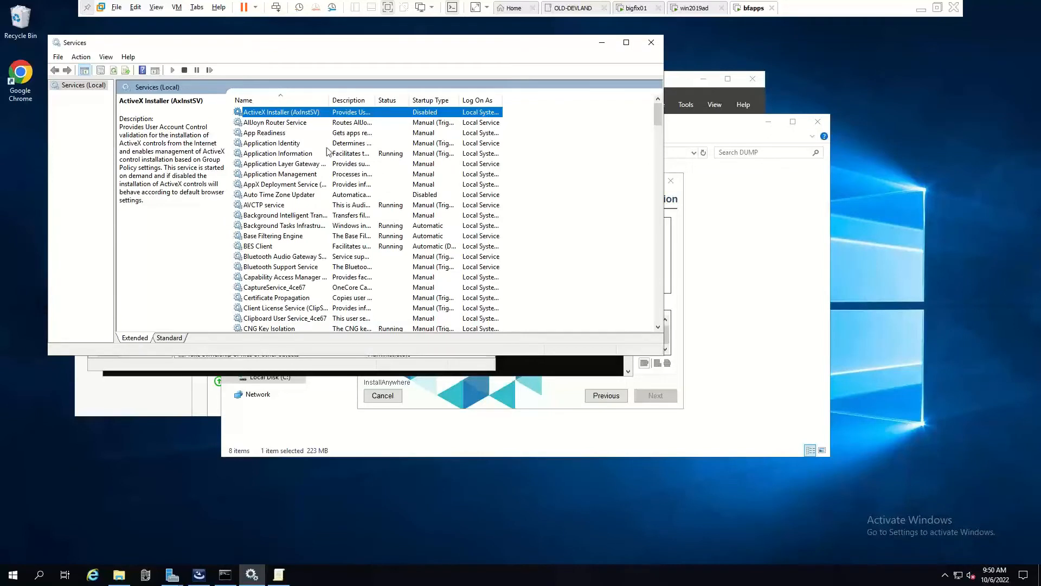
click(530, 394)
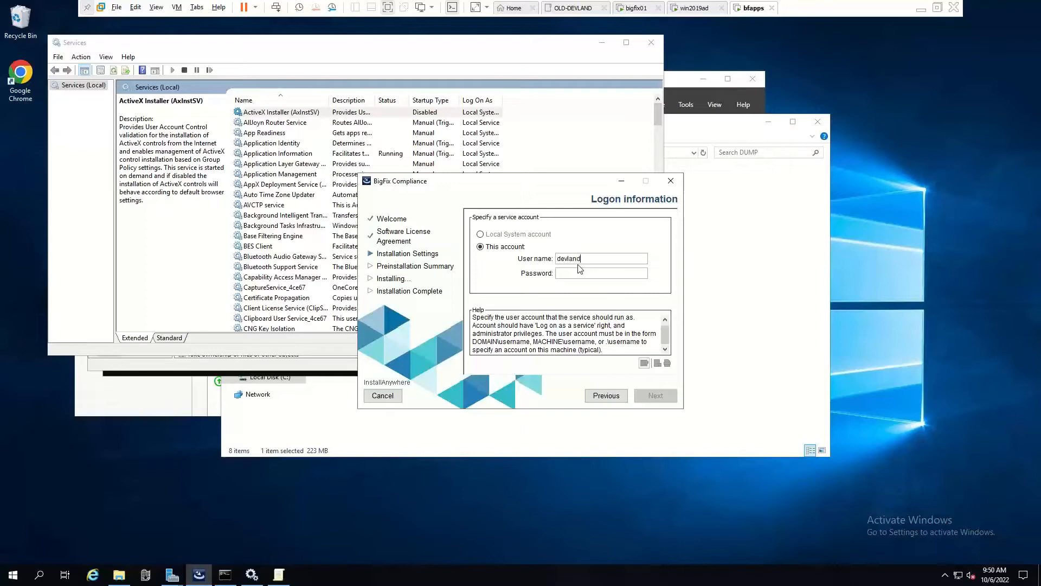
Run the service as c_compliance_admin with its password, install, and close the installer.
text(c_compliance_admin)
key(Tab)
text(********)
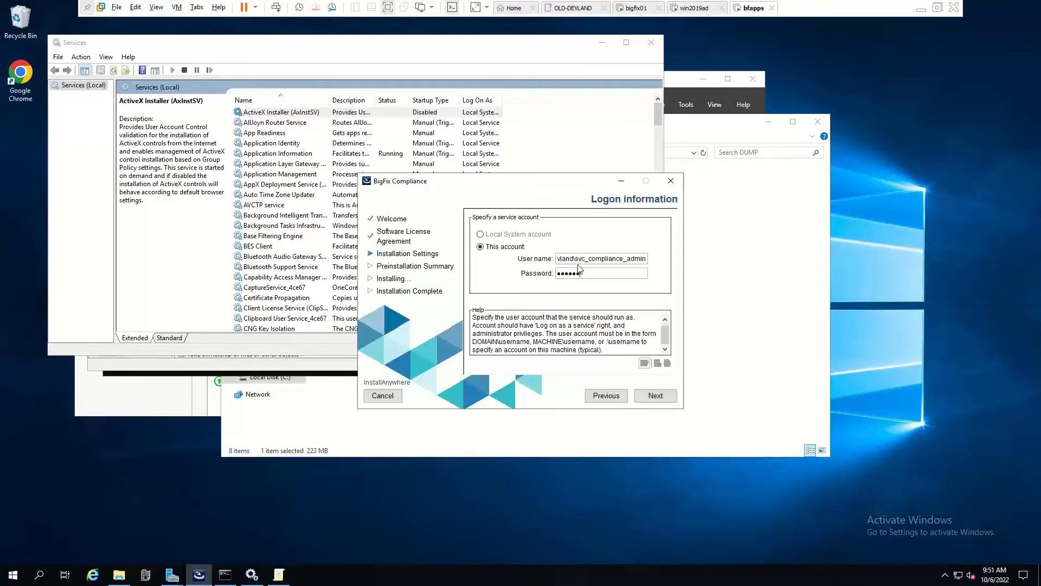
click(655, 395)
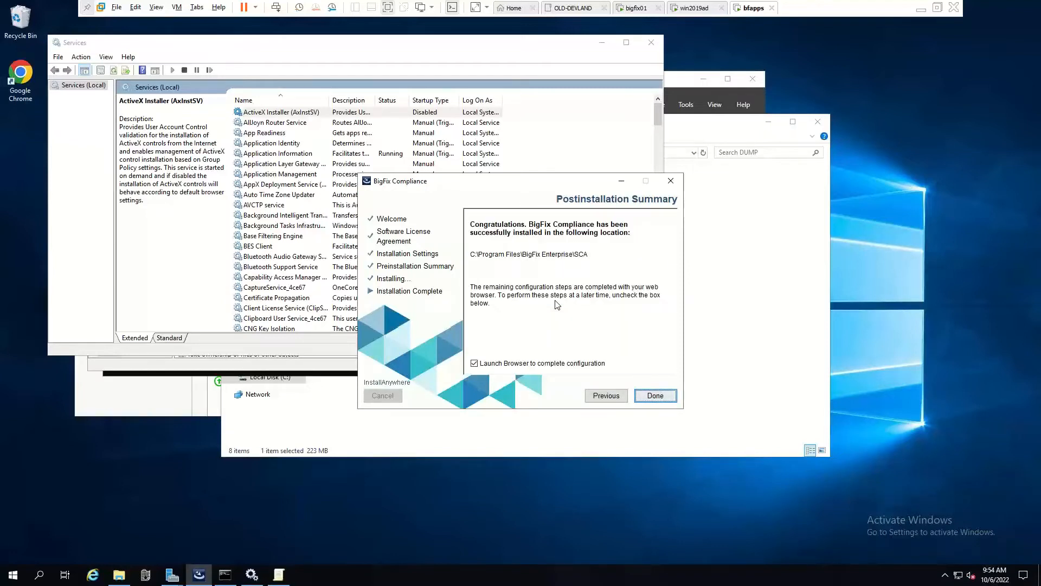
click(657, 396)
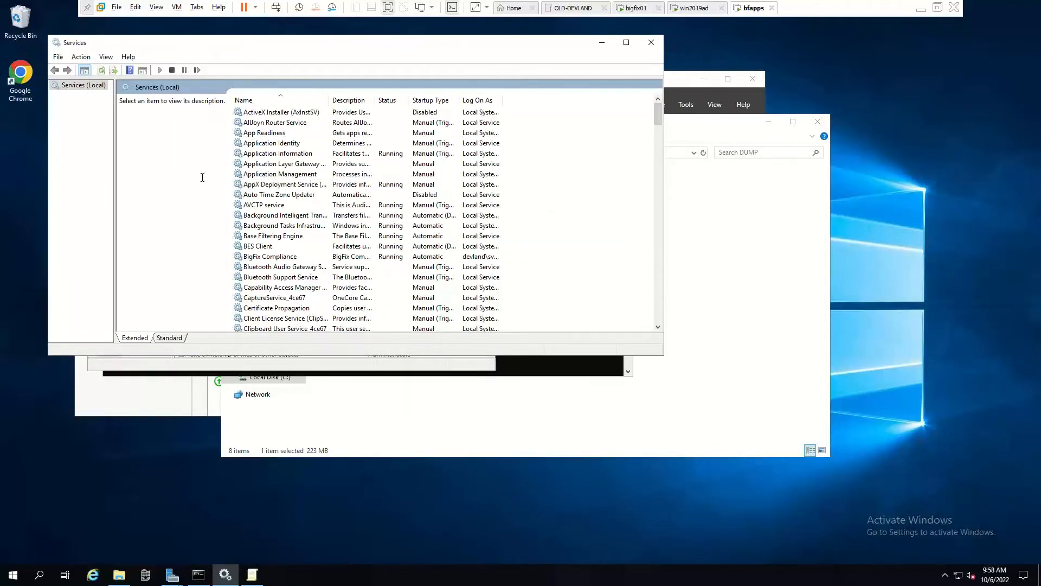
click(18, 76)
double_click(18, 76)
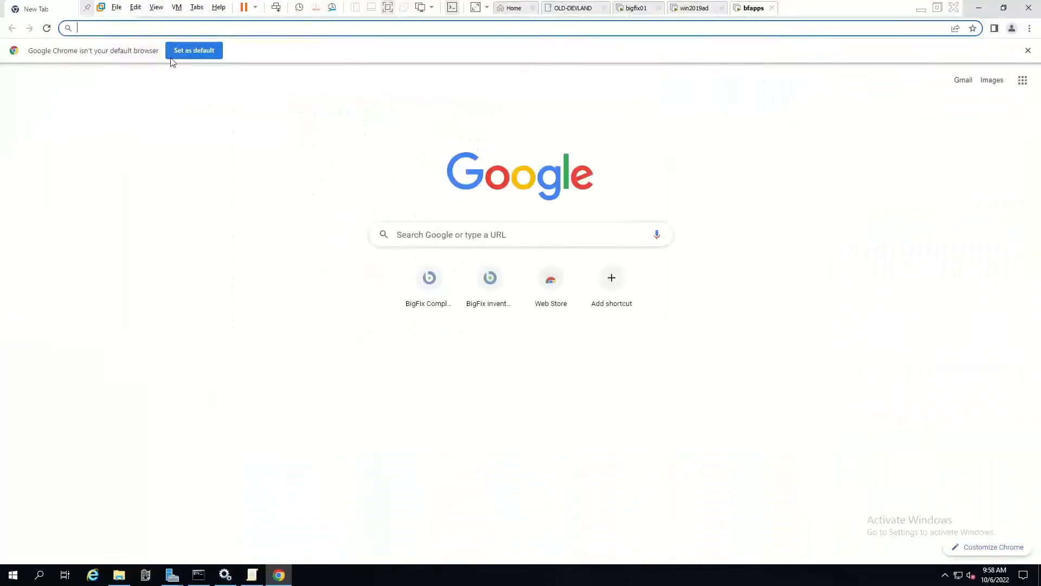
text(https://)
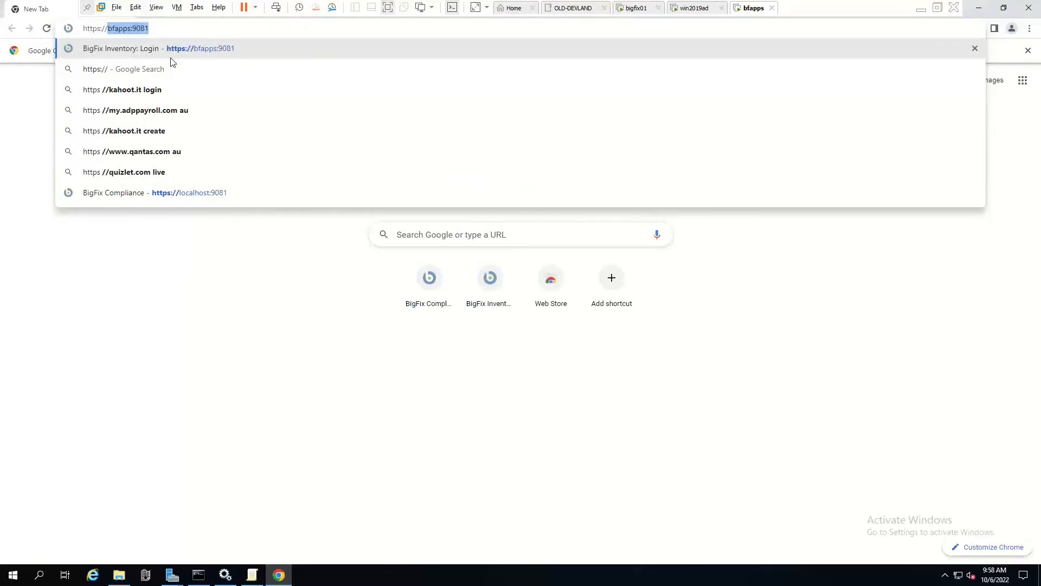
text(loca)
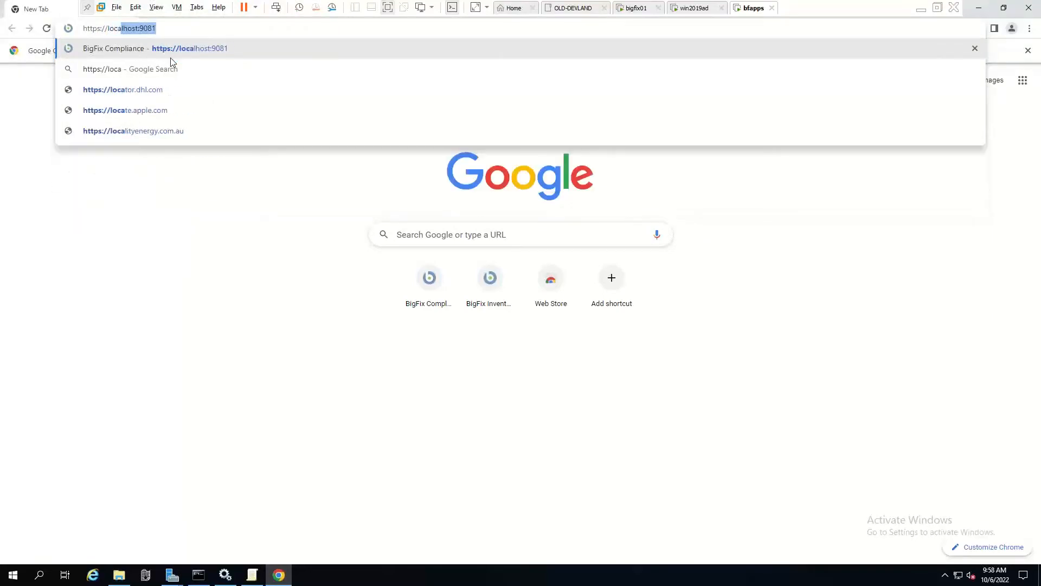
click(174, 28)
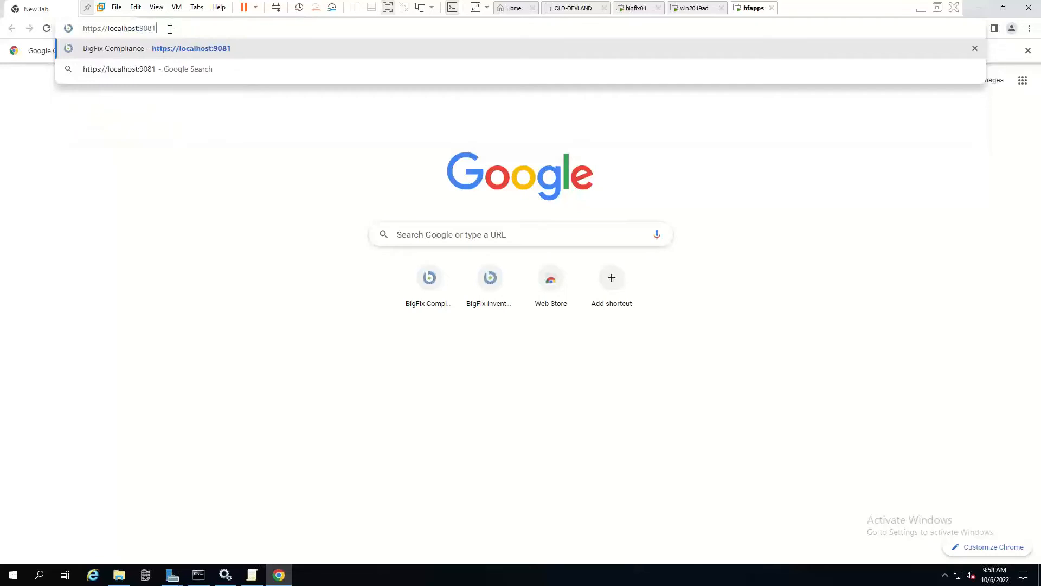
key(Return)
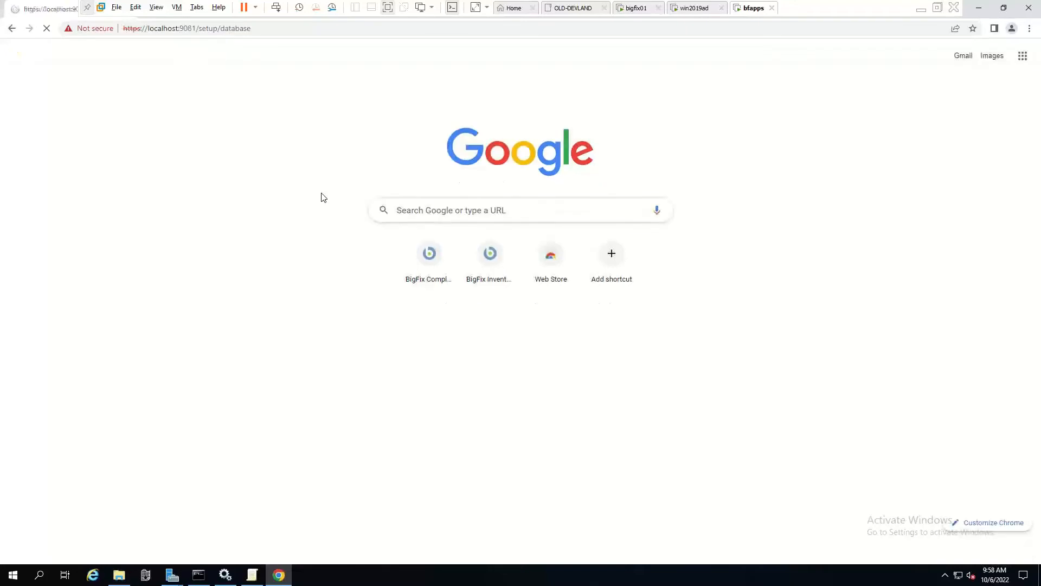
drag(322, 201, 178, 204)
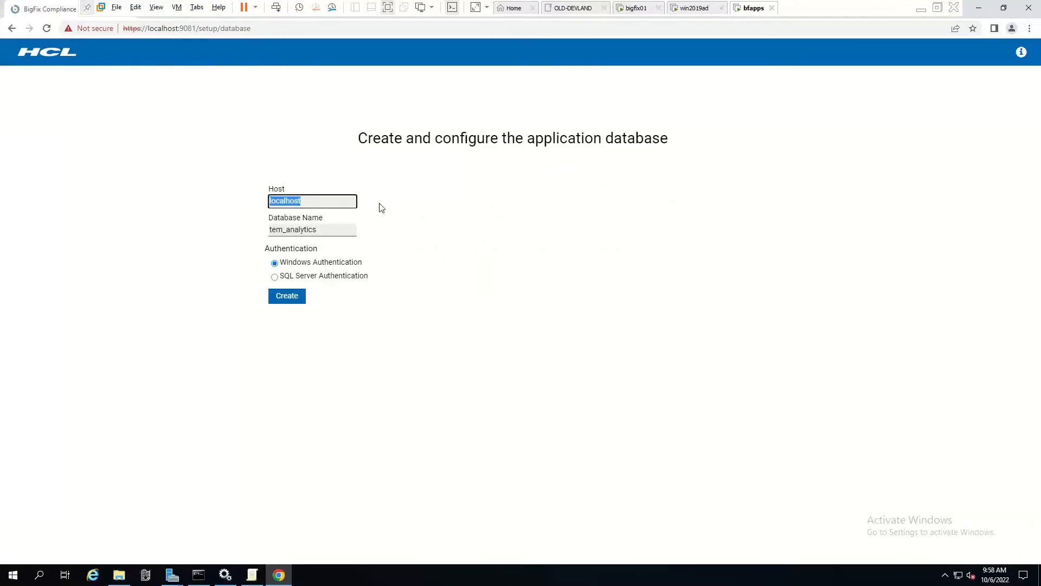
Change the database host to bigfix01 and create the tem_analytics database.
text(bigfix01)
click(303, 296)
click(289, 302)
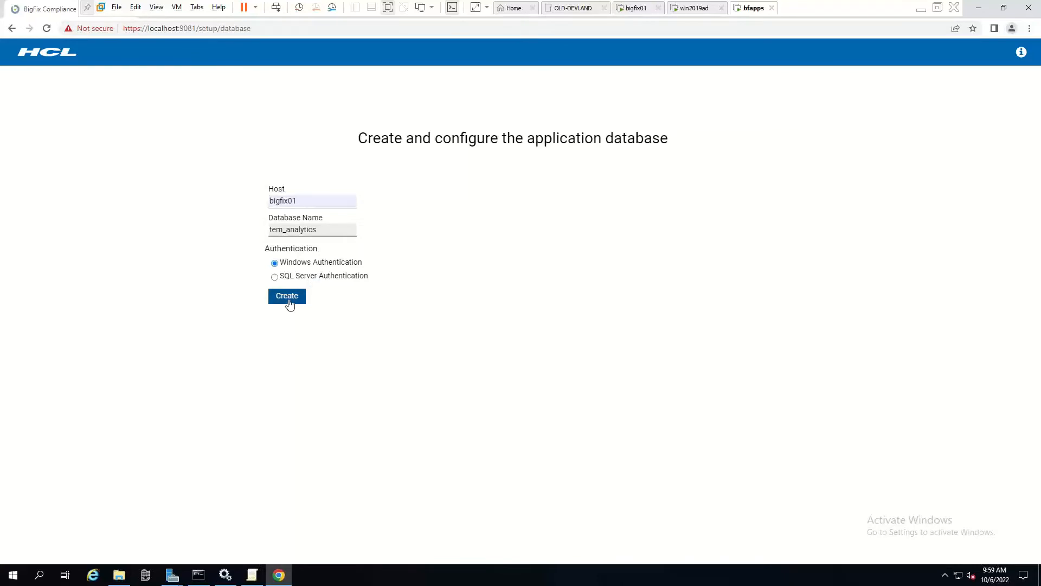
click(290, 303)
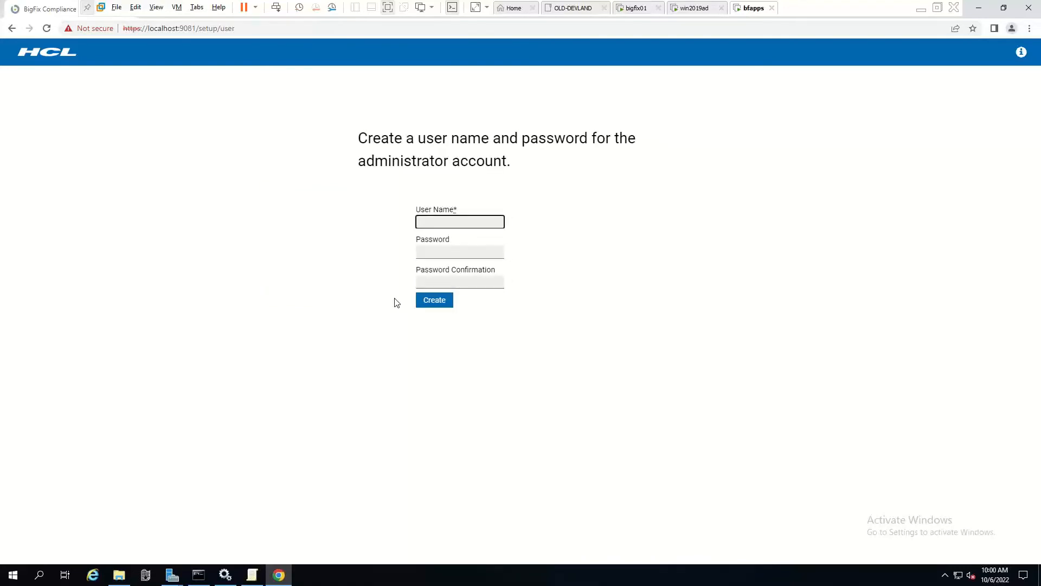
click(637, 8)
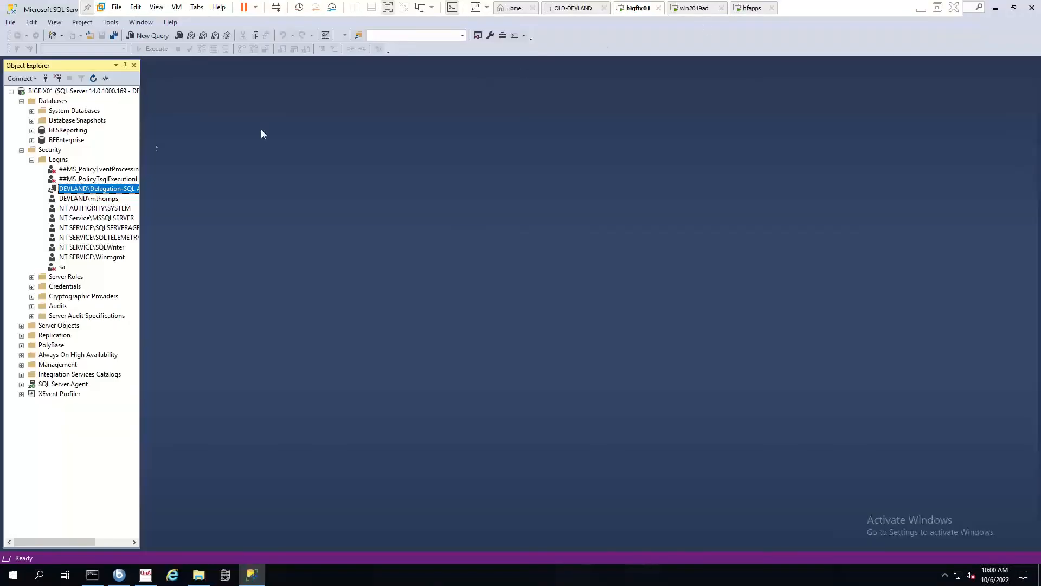
Refresh the Databases list in SQL Server Management Studio to confirm tem_analytics exists.
right_click(64, 105)
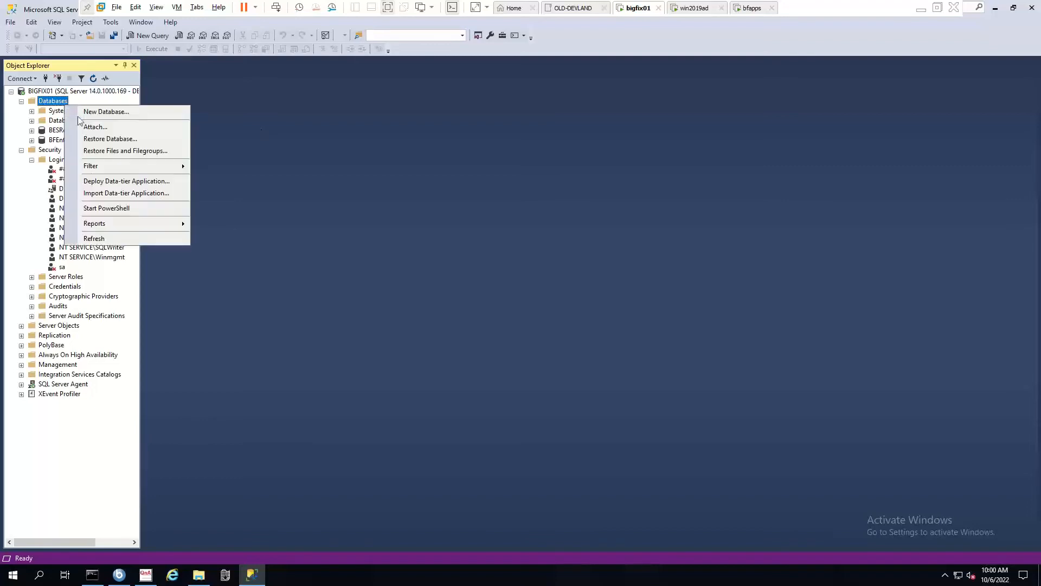
click(121, 239)
click(65, 151)
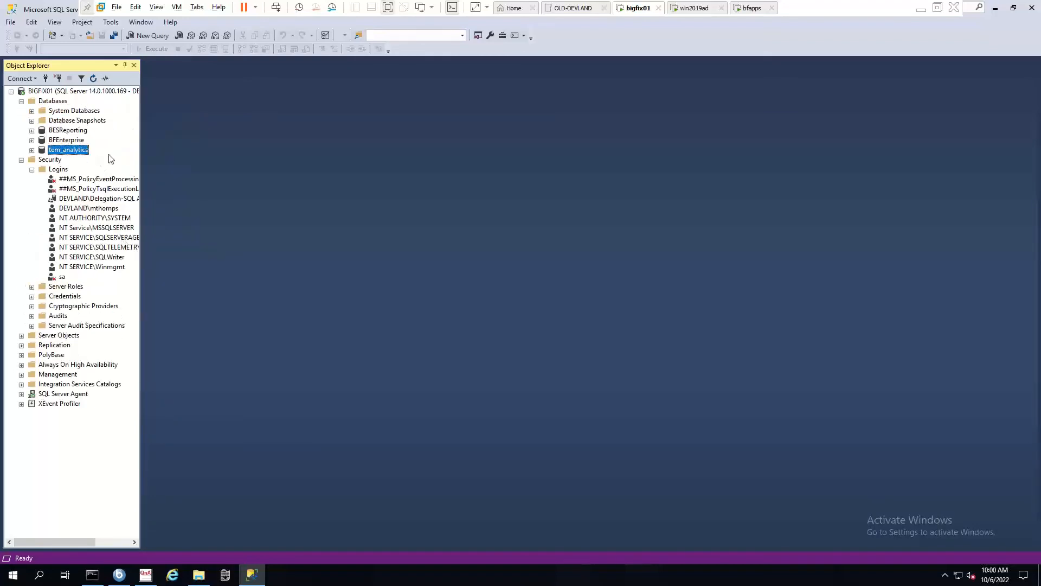
click(749, 8)
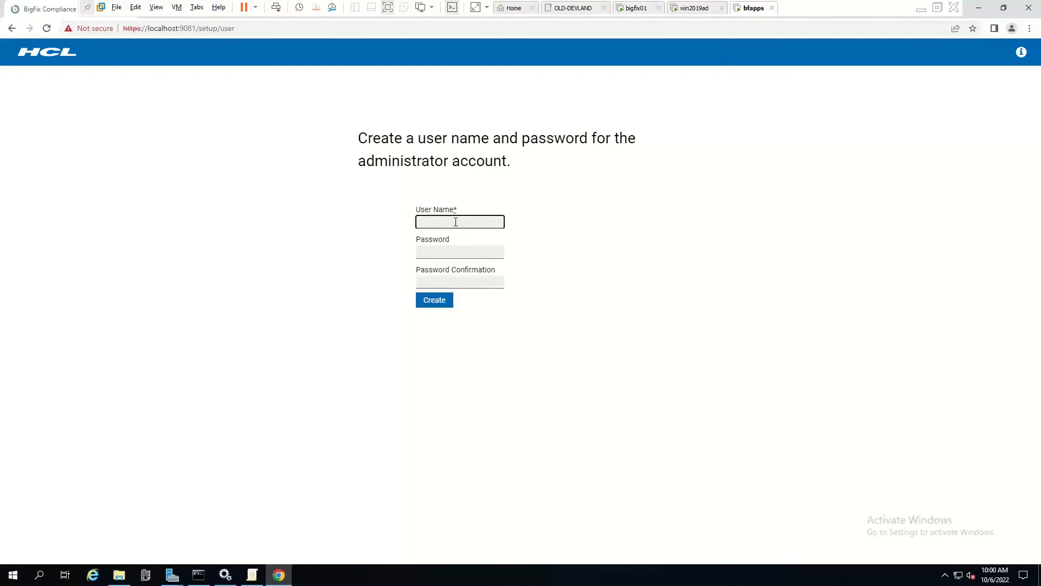
Create administrator bfadmin, re-entering a stronger password after the complexity error.
text(bfadmin)
key(Tab)
text(********)
key(Tab)
text(********)
click(449, 302)
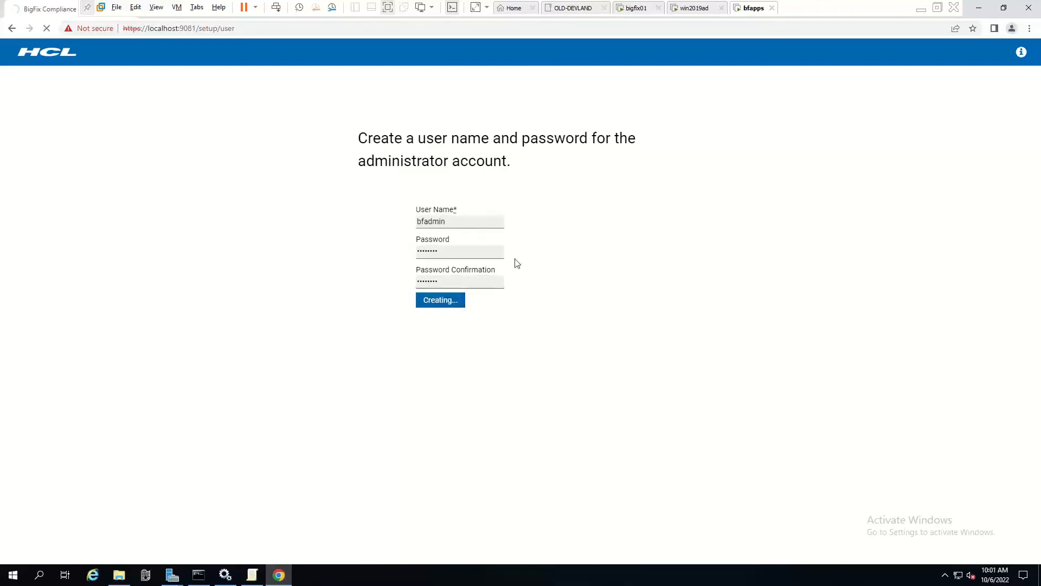
click(500, 254)
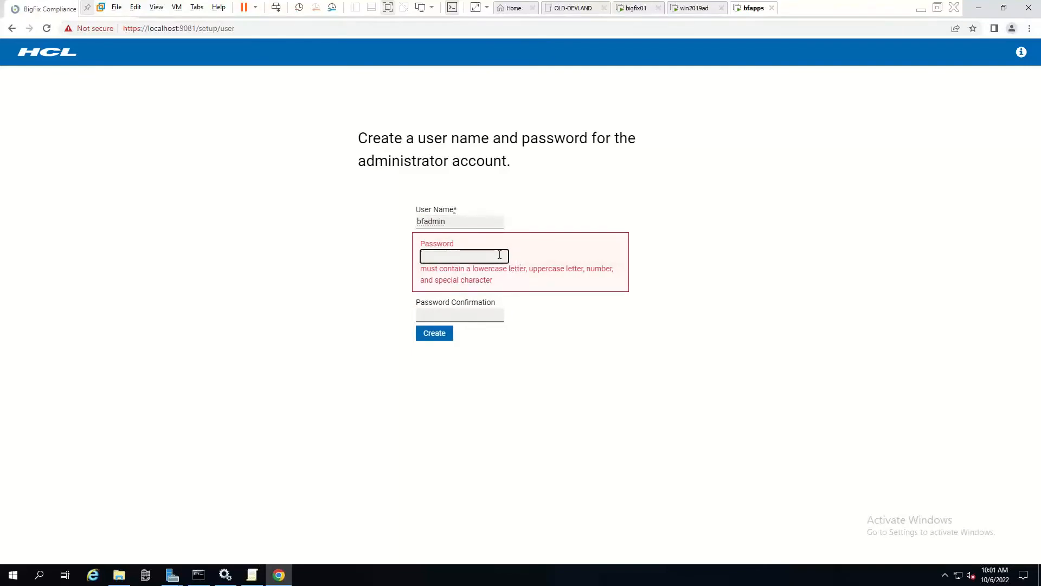
text(*********)
key(Tab)
text(*********)
click(449, 304)
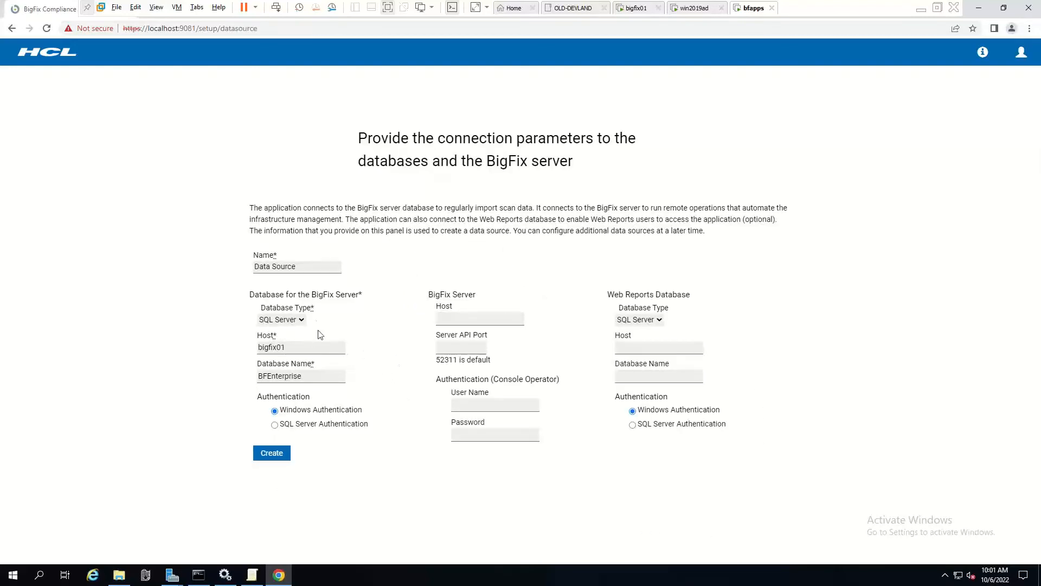
Enter bigfix01 as the BigFix Server Host on the data source form.
click(475, 319)
text(bigfix01)
click(515, 400)
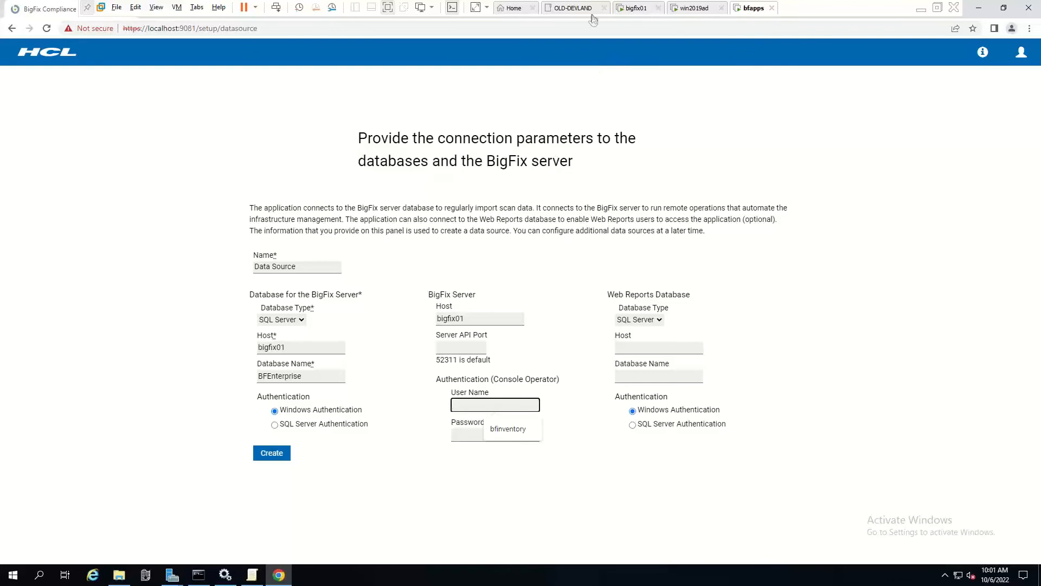
click(630, 8)
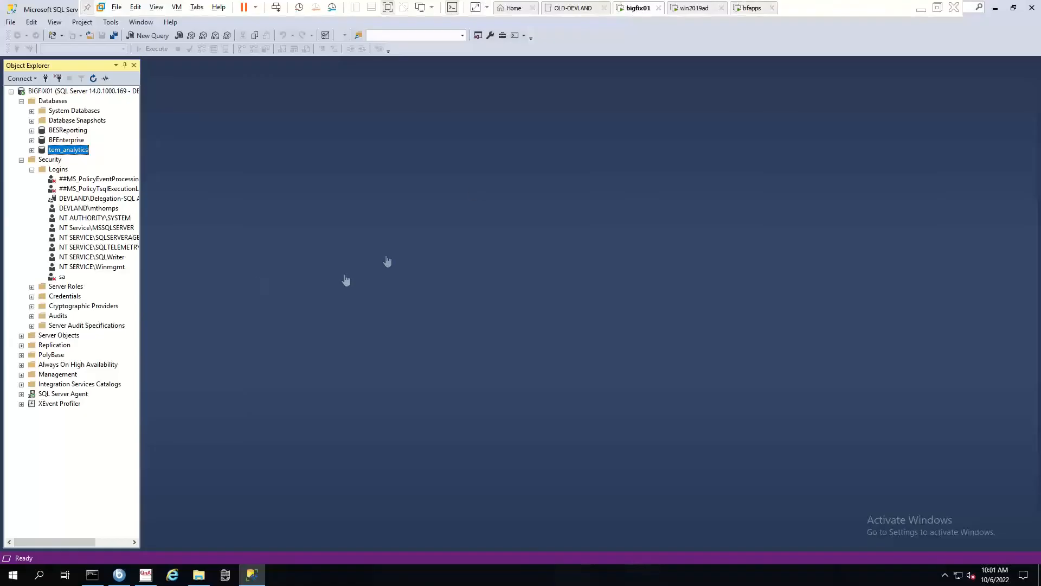
Check the compliance operator's details in the BigFix Console Operators list.
click(120, 575)
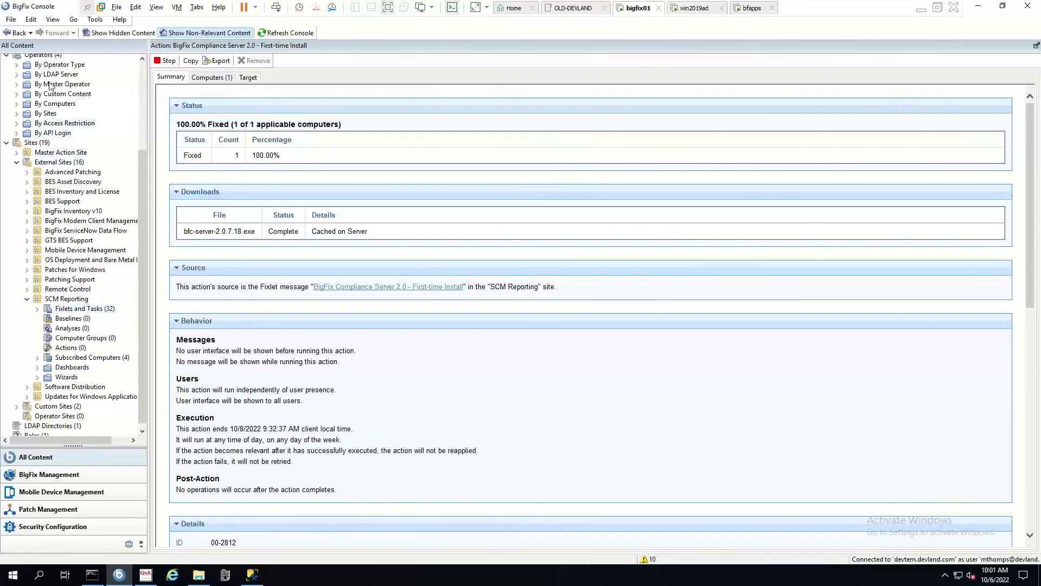
click(47, 56)
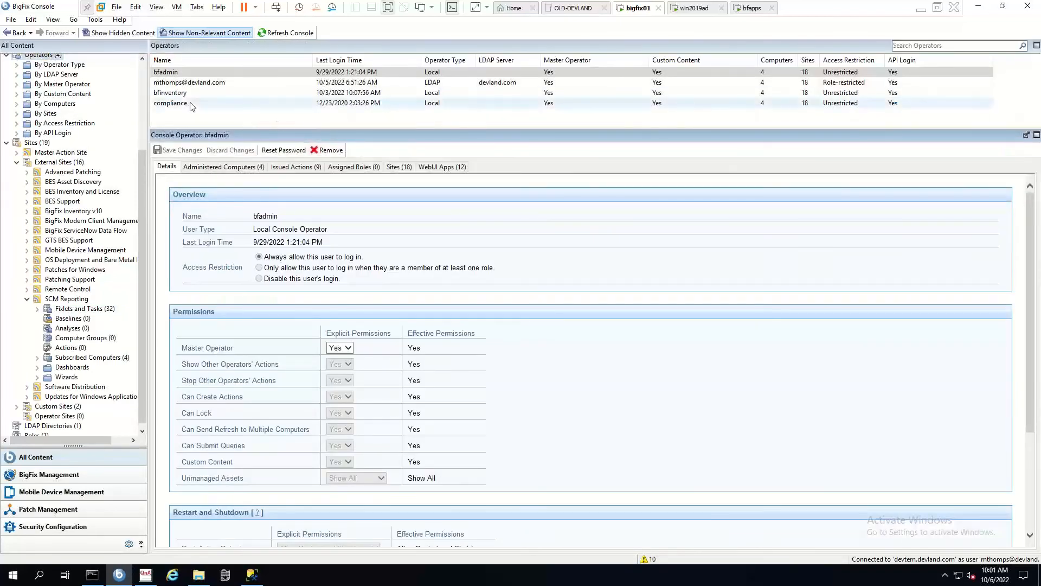
click(206, 107)
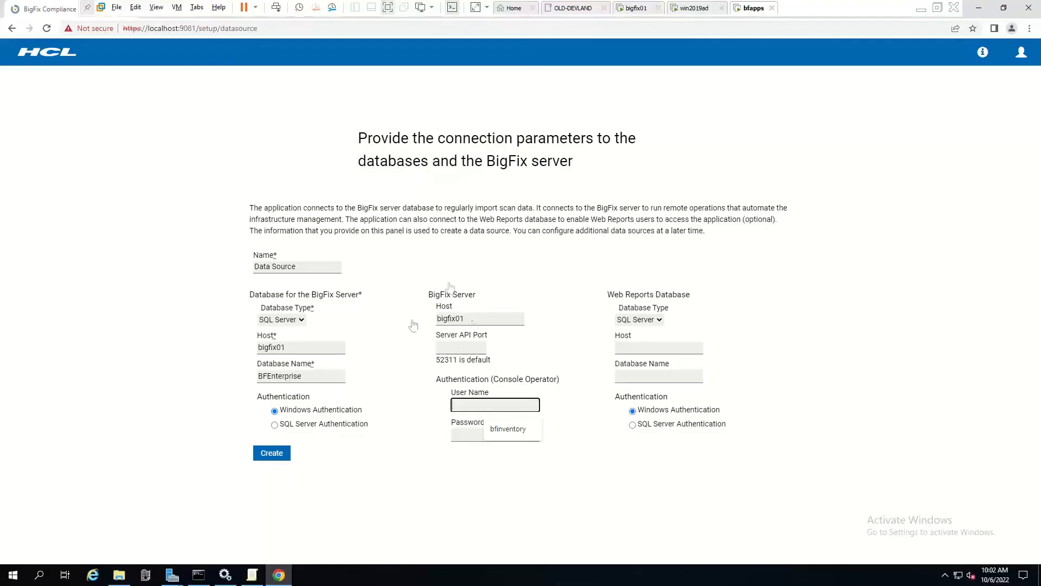
Enter the compliance operator's credentials and set Web Reports host bigfix01, database BESReporting.
text(compliance)
key(Tab)
text(password)
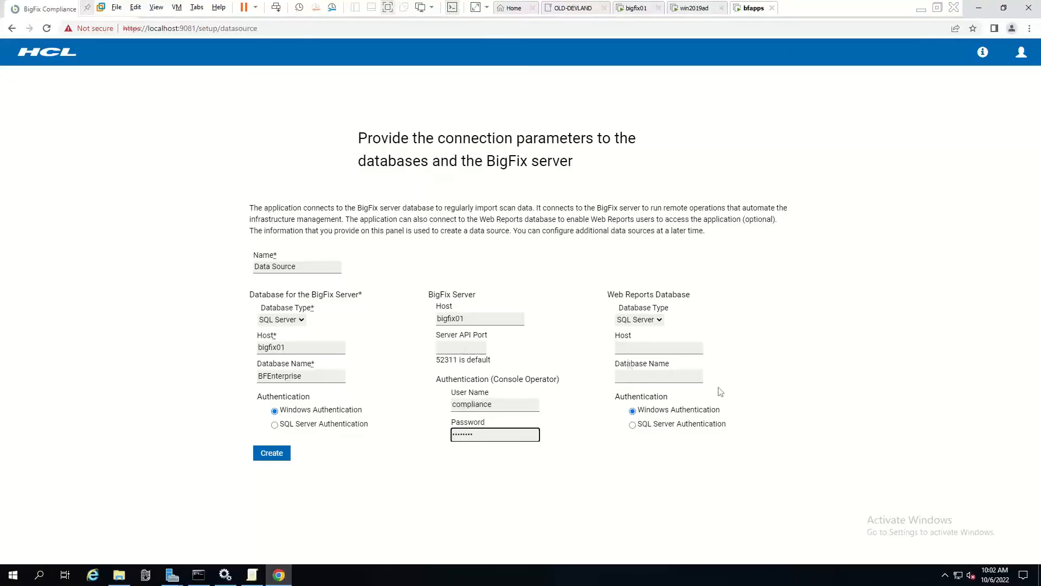
click(643, 347)
click(672, 372)
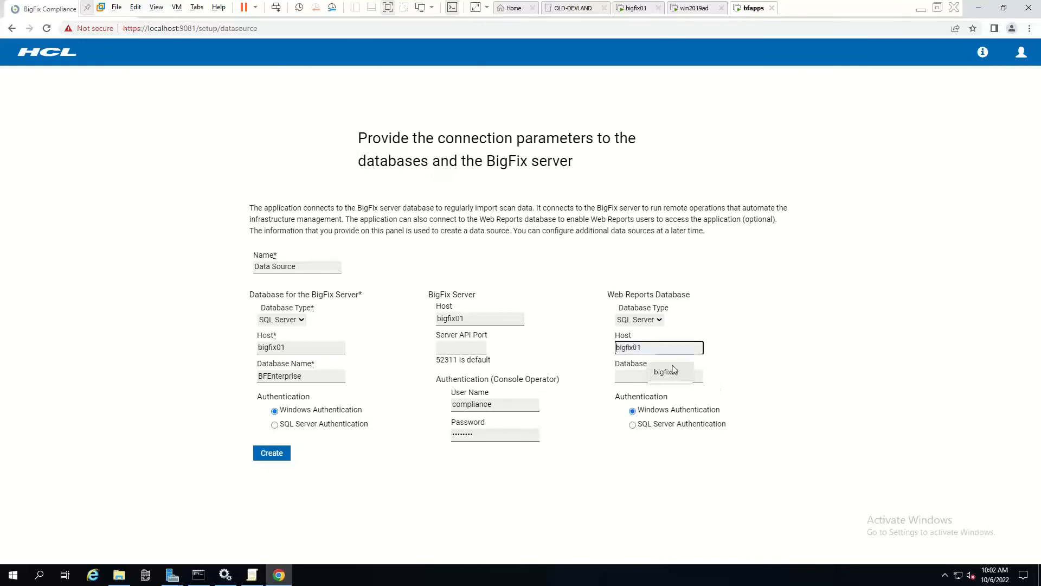
click(650, 374)
click(678, 400)
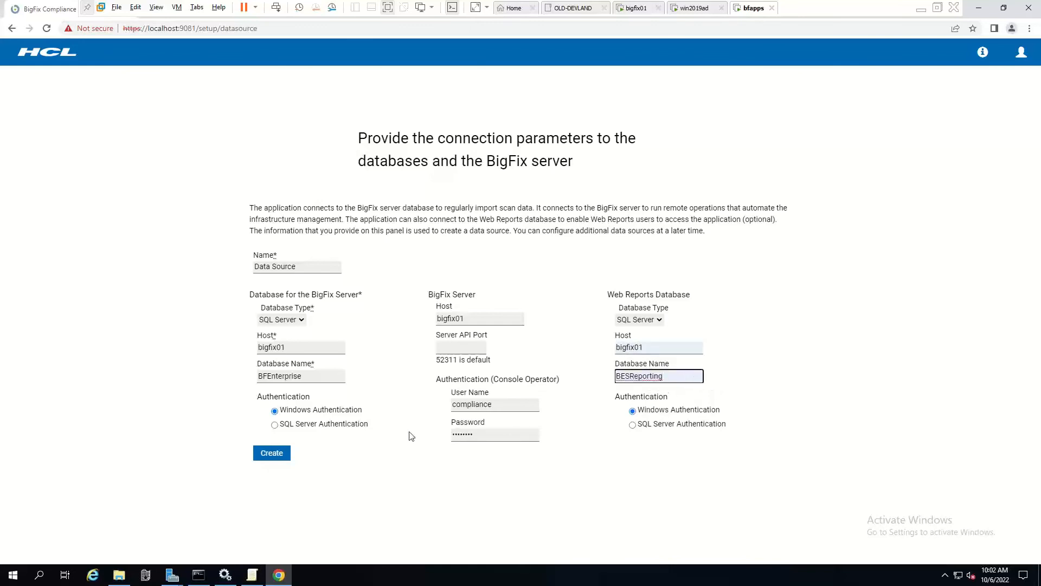
Add server API port 52311 and create the data source.
click(275, 457)
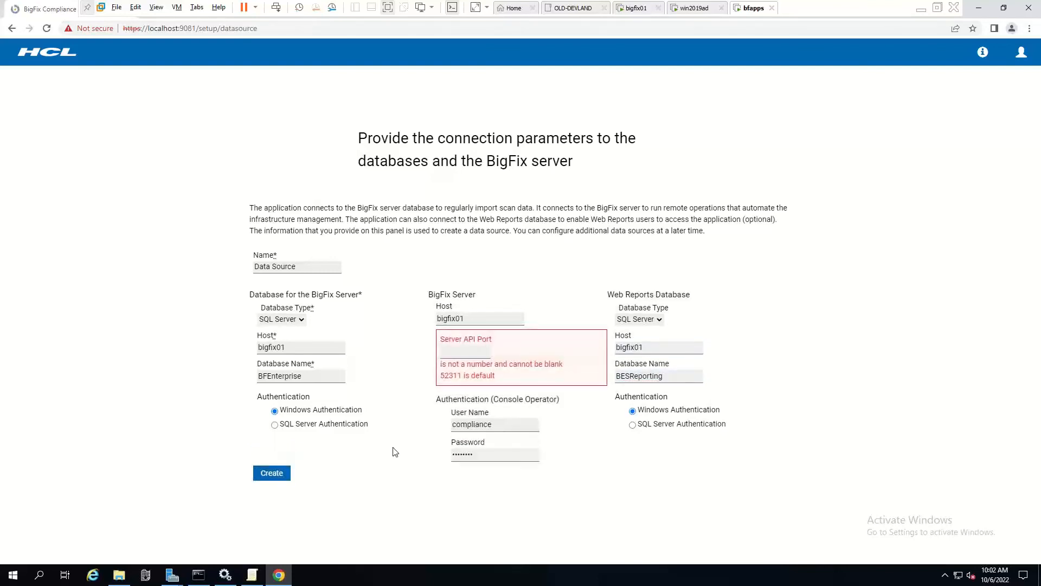
click(468, 353)
text(52311)
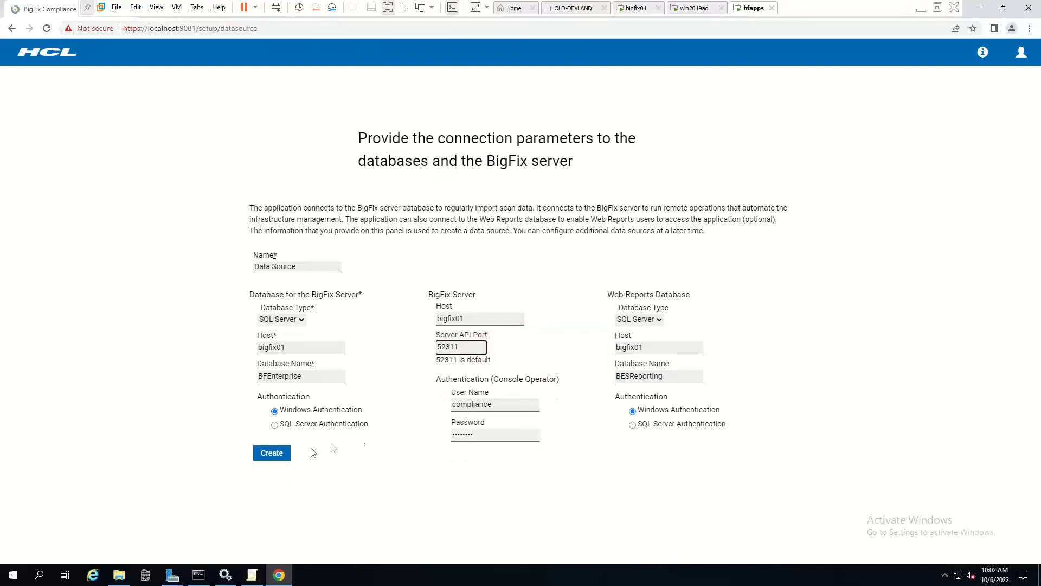
click(272, 452)
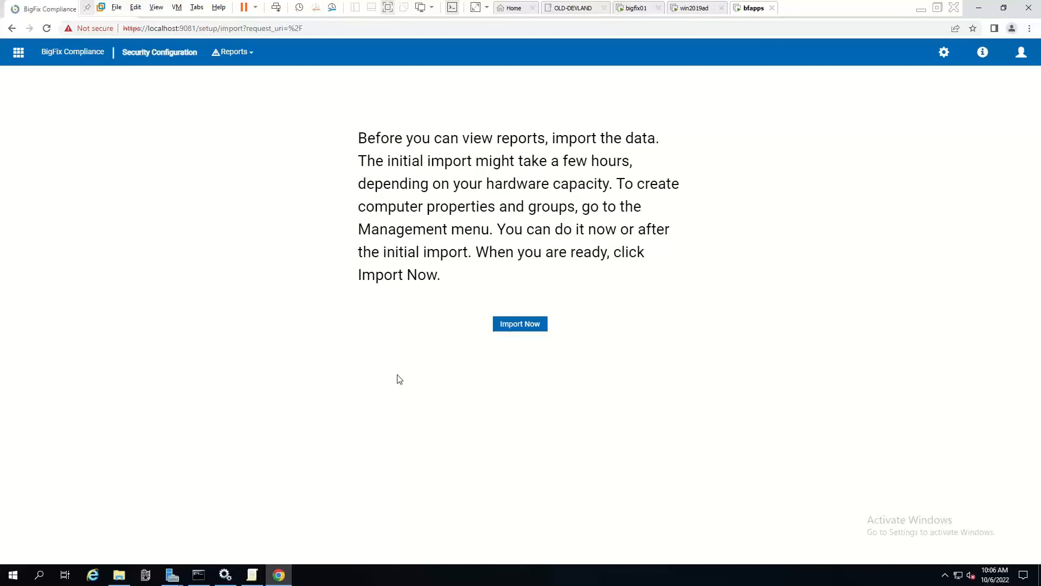
Start the initial data import with Import Now.
click(528, 328)
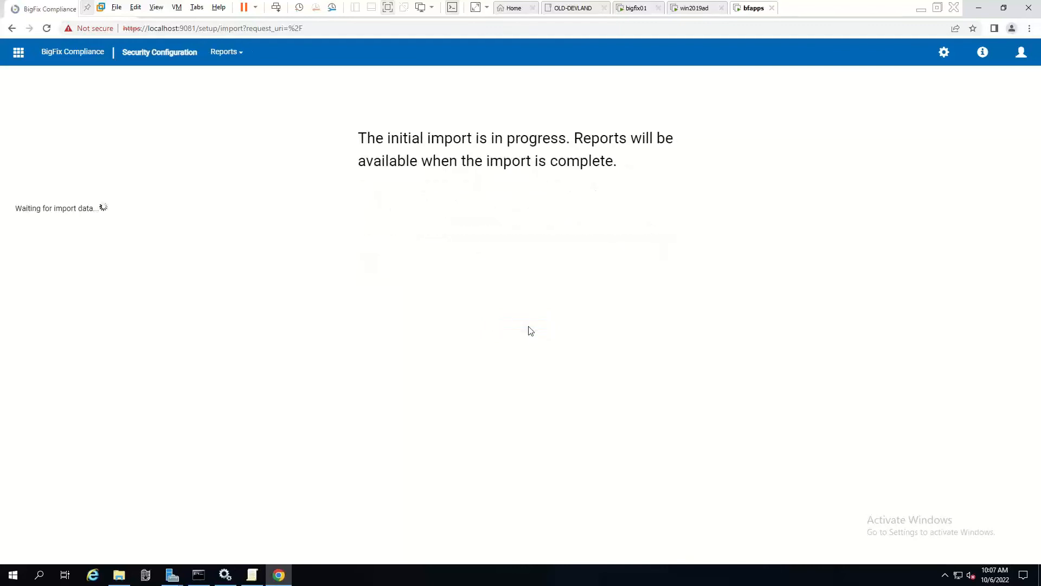